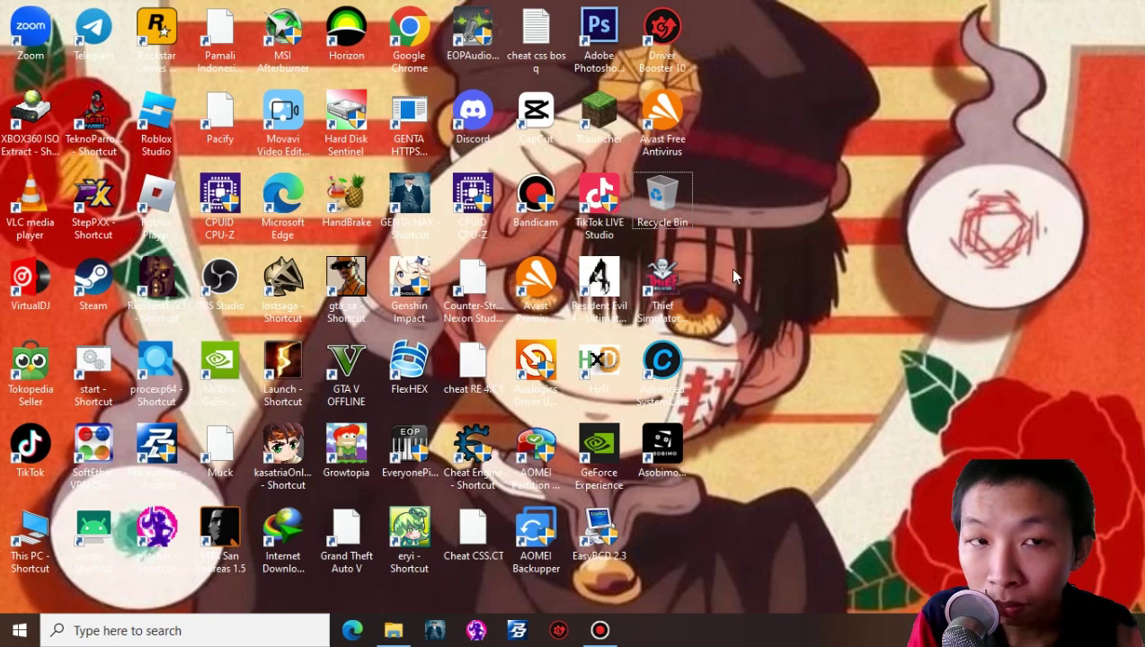
- Launch GENTA HAX, enter past its welcome screen, show the ENet Proxy section and move the window to the middle of the desktop
double_click(412, 224)
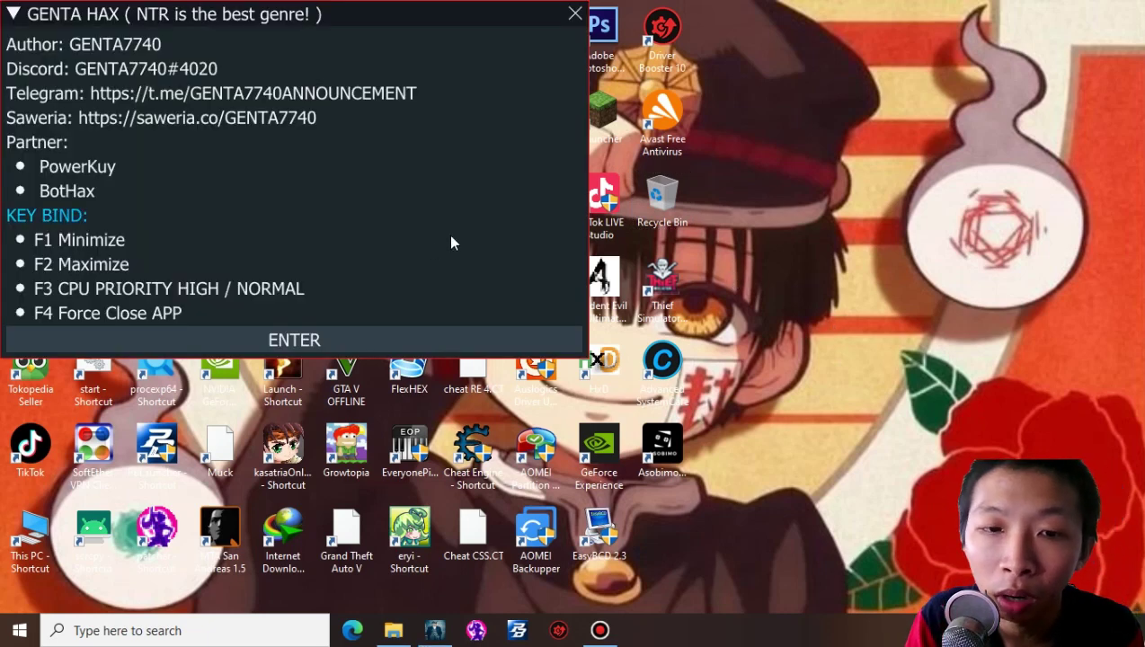
click(350, 337)
click(313, 97)
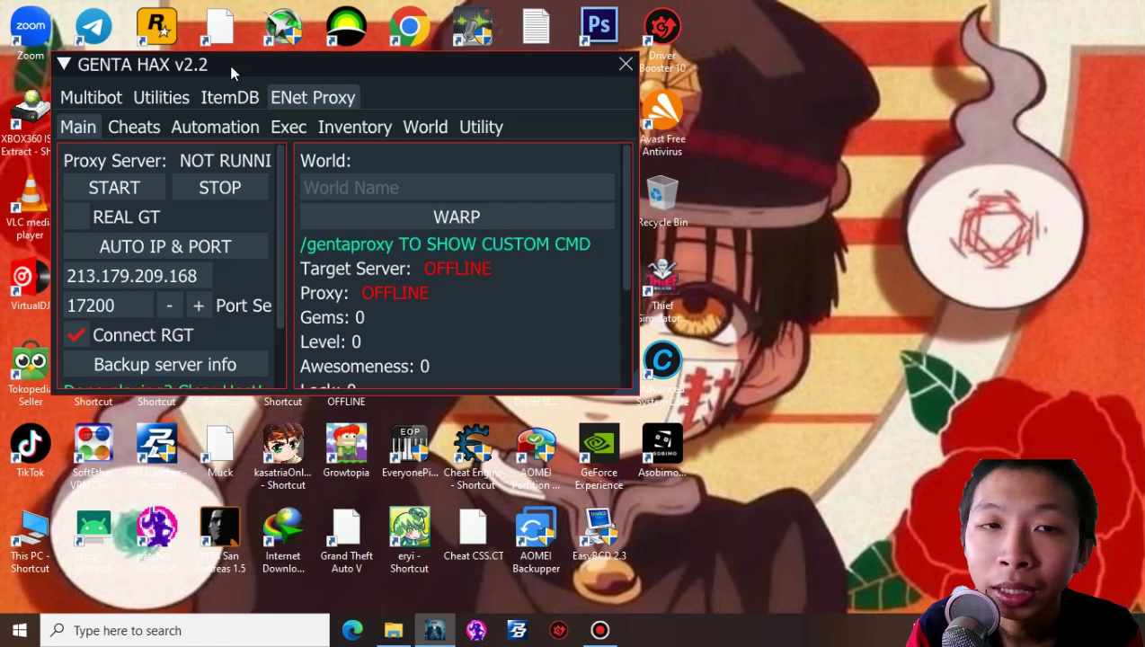
drag(229, 65, 547, 153)
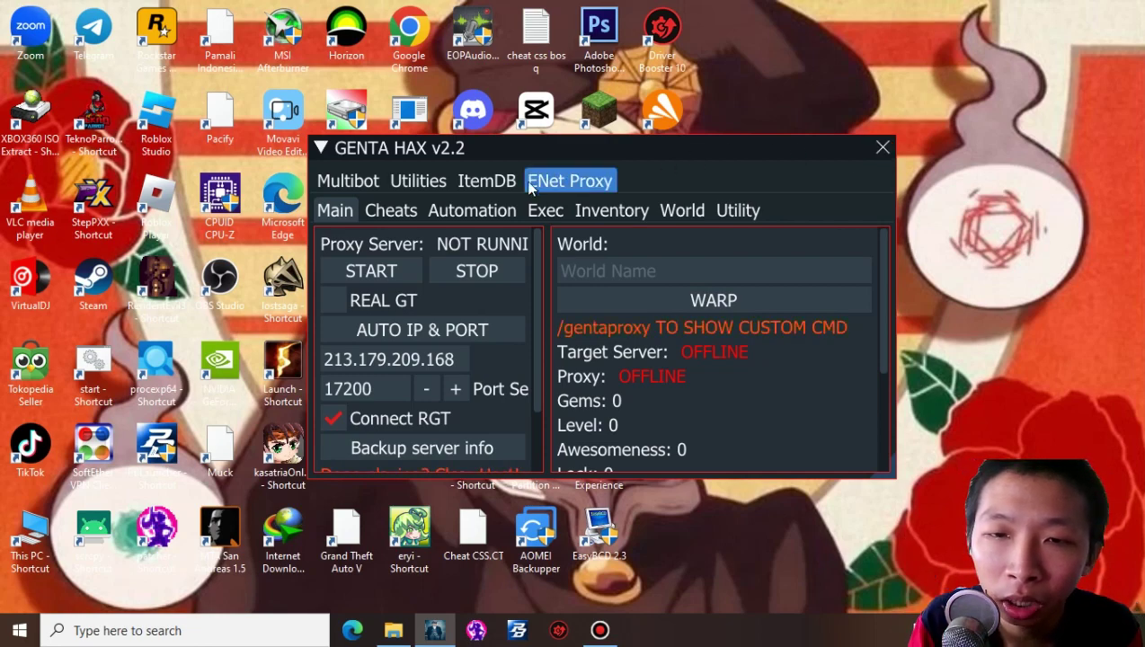
- Look through the ItemDB, Utilities and Multibot sections, ending on the SOCKS5 checker in Utilities
click(462, 187)
click(421, 182)
click(367, 182)
click(490, 184)
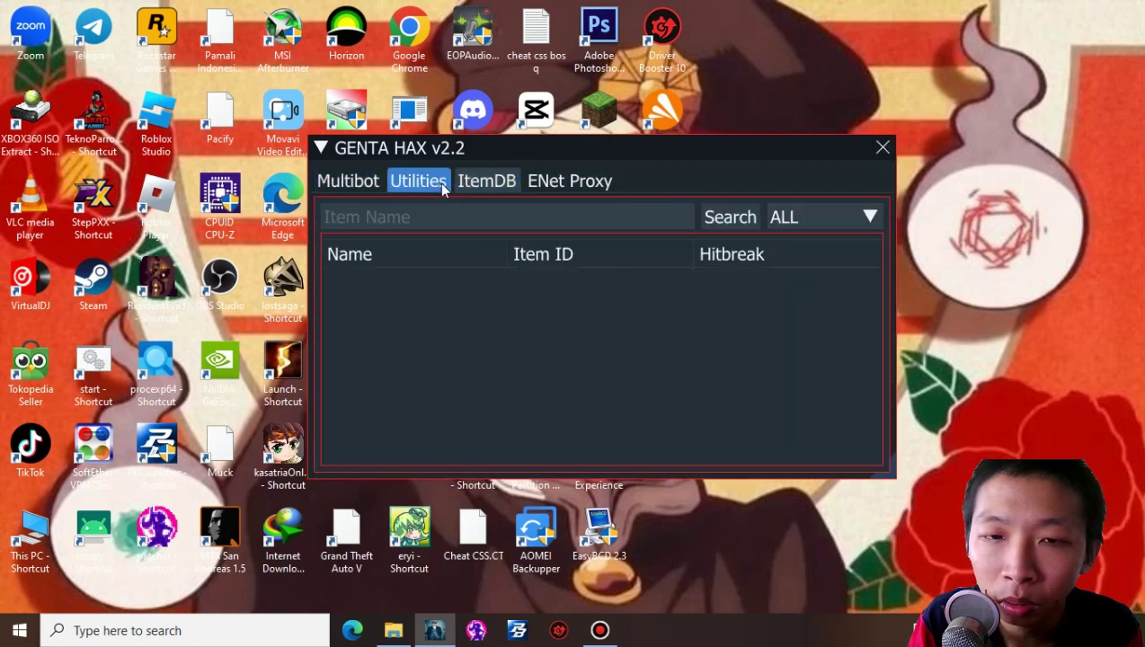
click(439, 183)
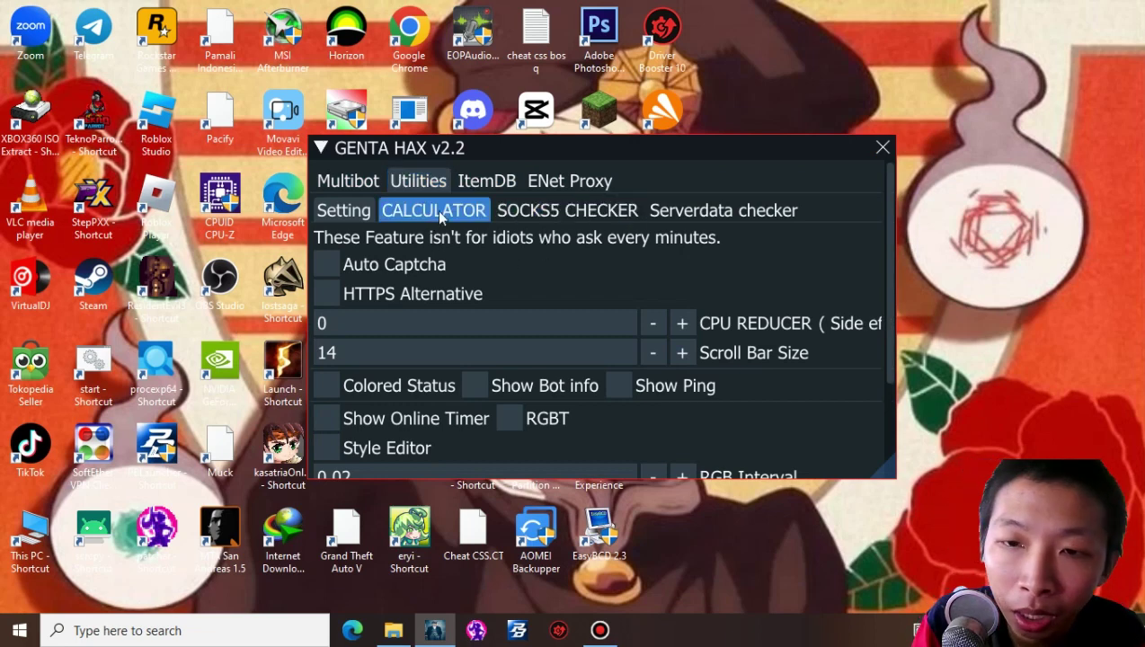
click(530, 216)
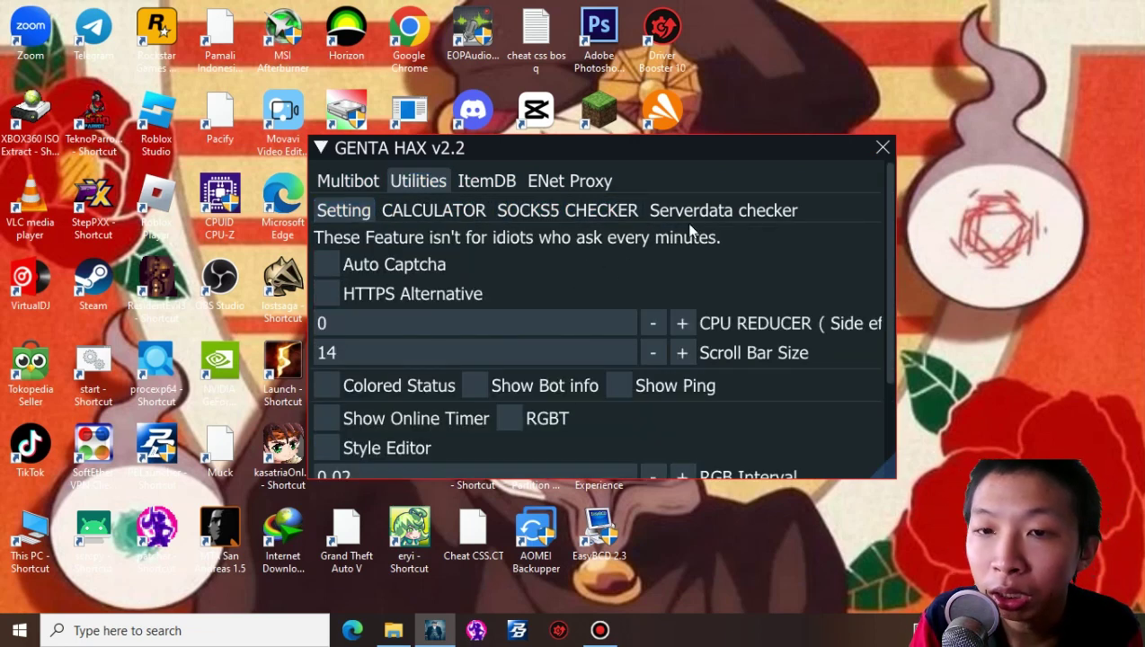
click(594, 212)
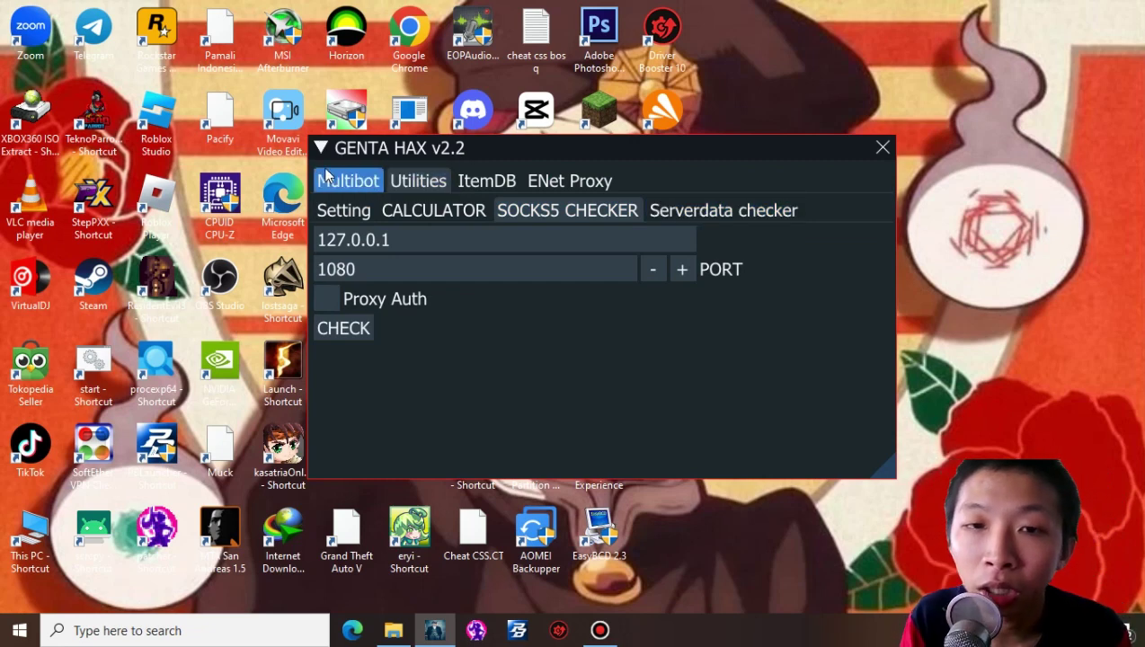
- Review the Multibot instructions and the Serverdata checker, Setting and Calculator pages of Utilities
click(330, 180)
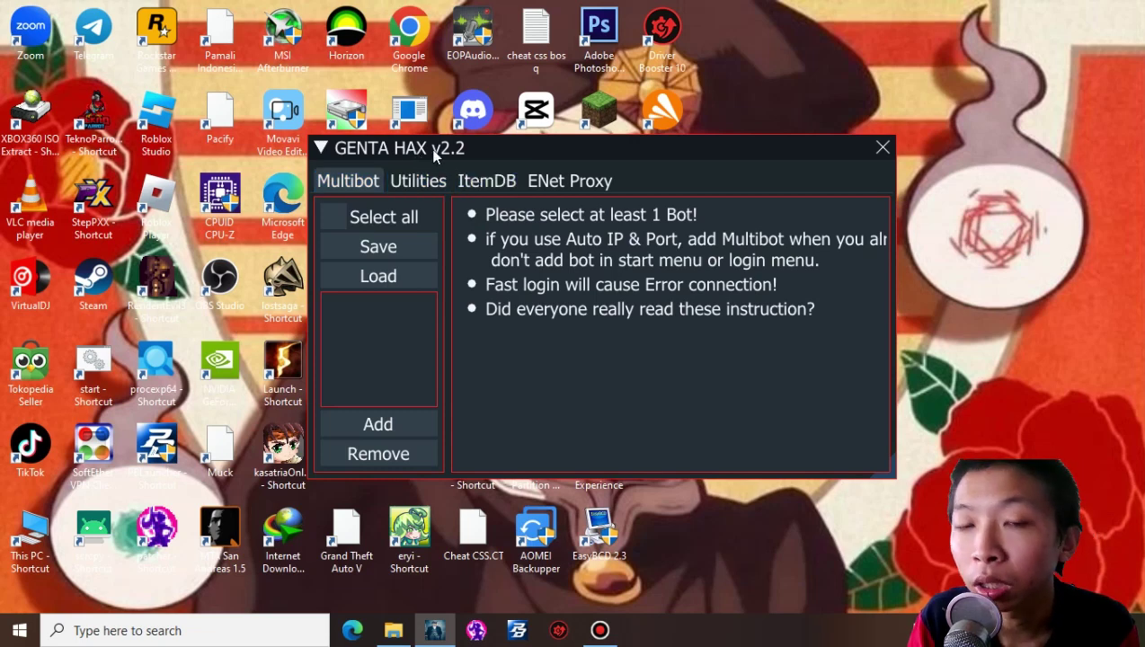
click(442, 185)
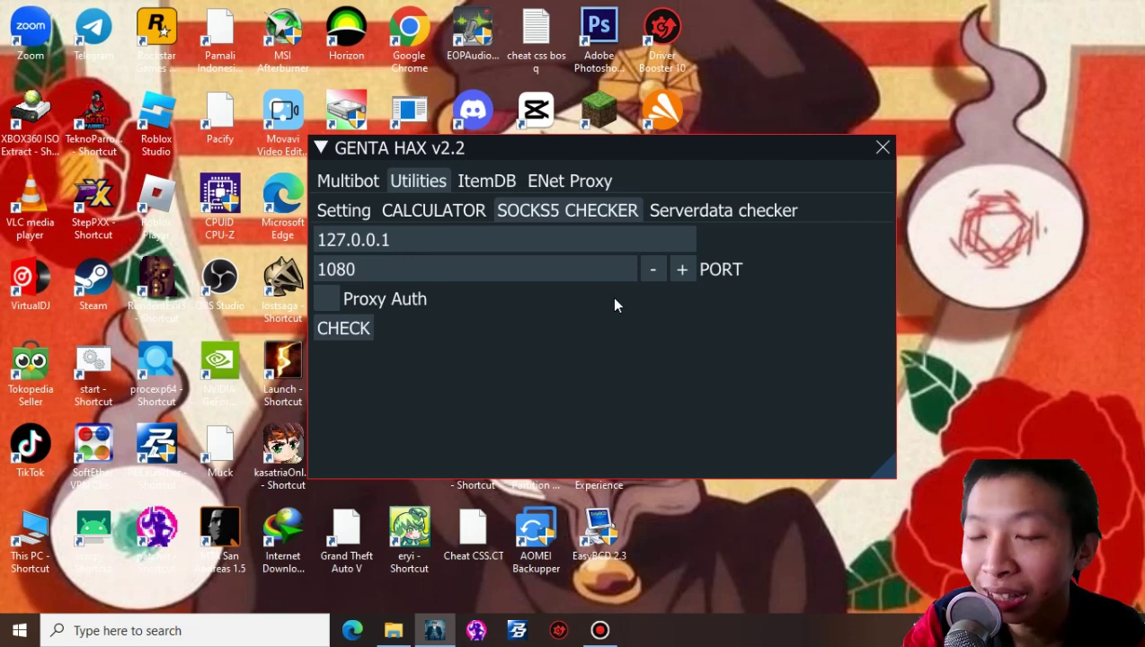
click(670, 210)
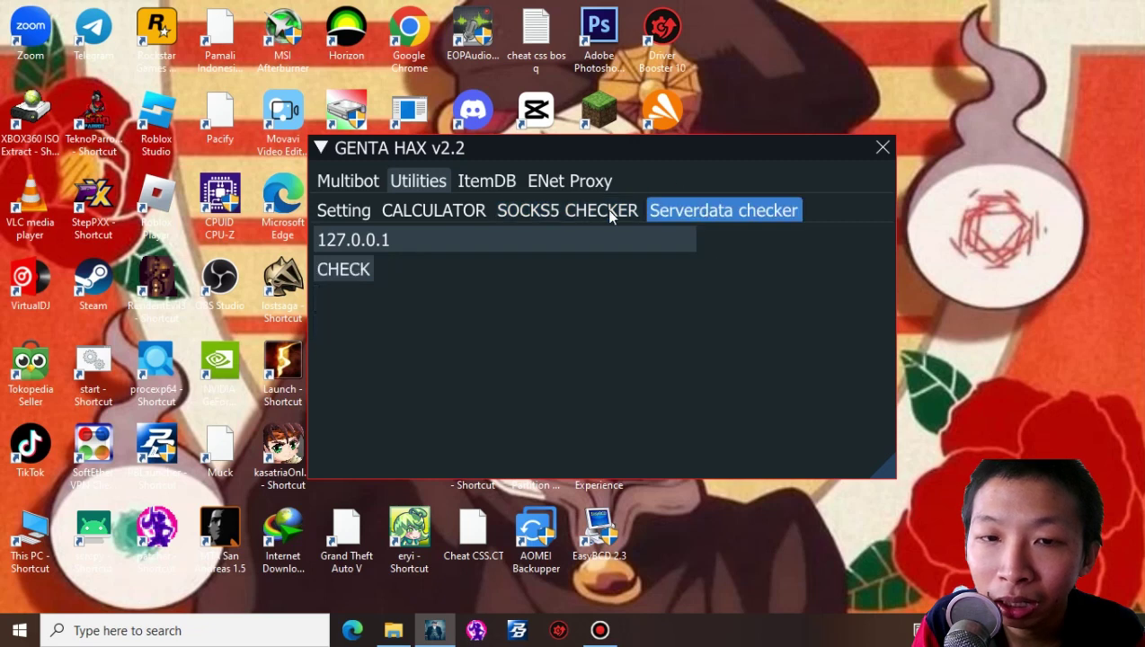
click(433, 211)
click(343, 210)
click(433, 211)
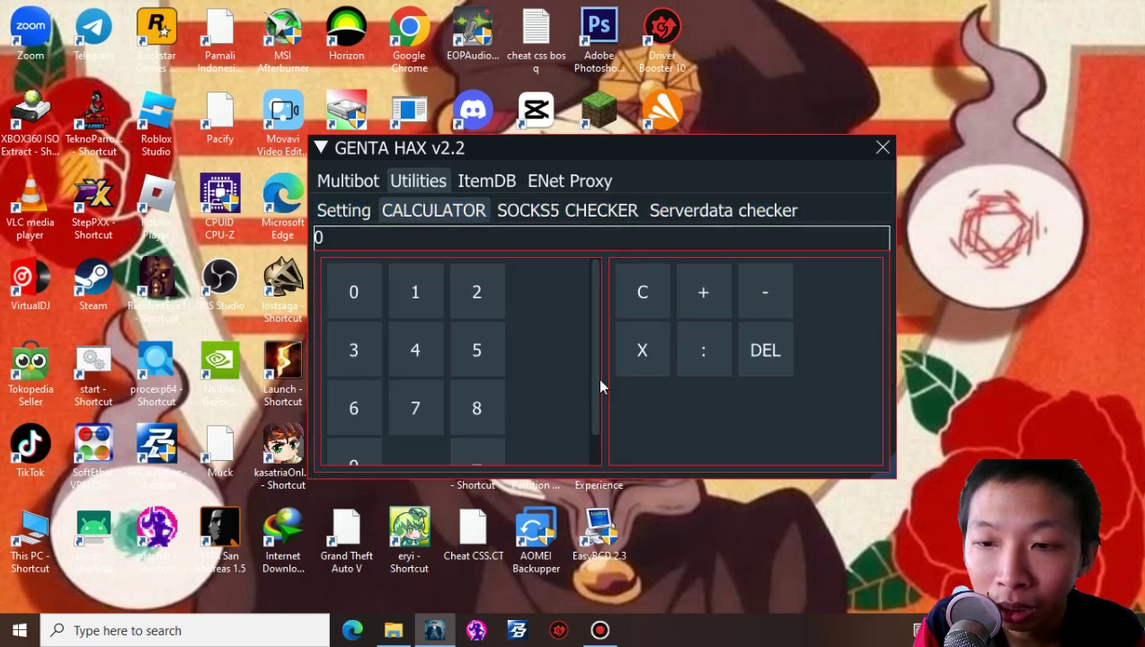
click(364, 219)
click(434, 211)
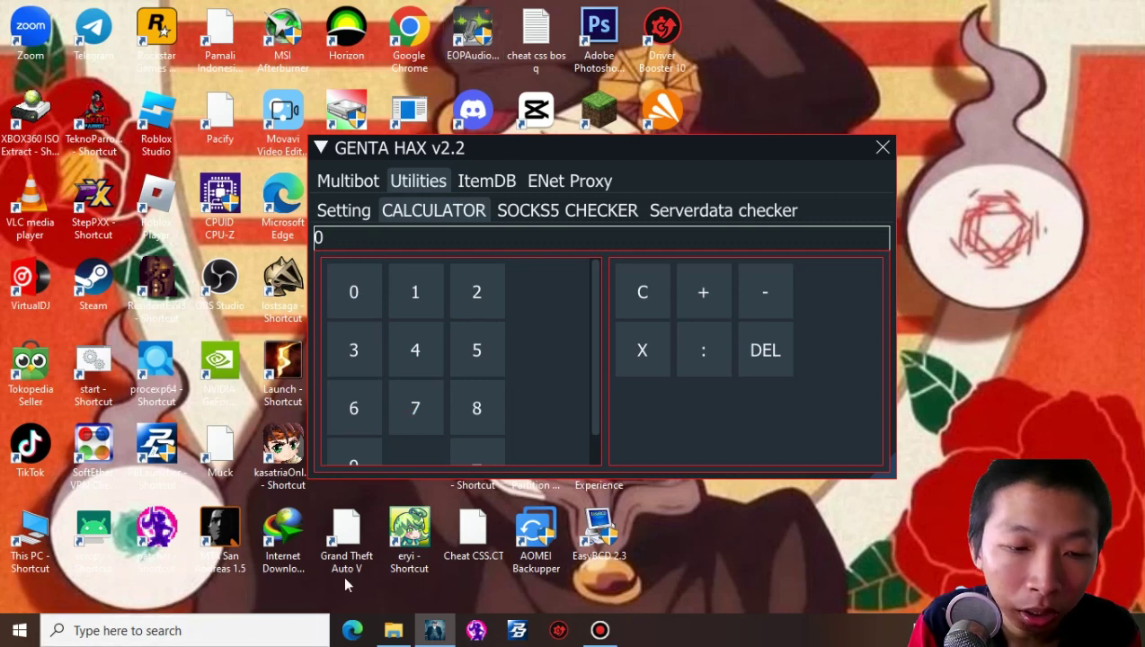
- Open the Windows Calculator for comparison with the built-in calculator, move the GENTA HAX window aside and close the Calculator again
click(189, 630)
text(cal)
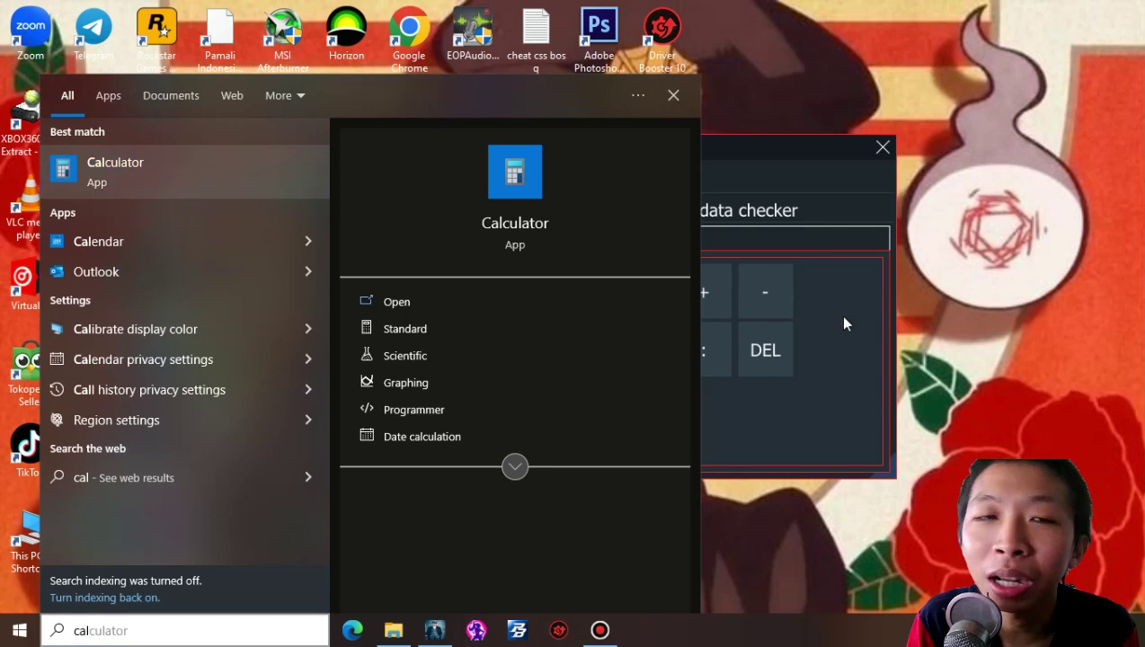
click(464, 317)
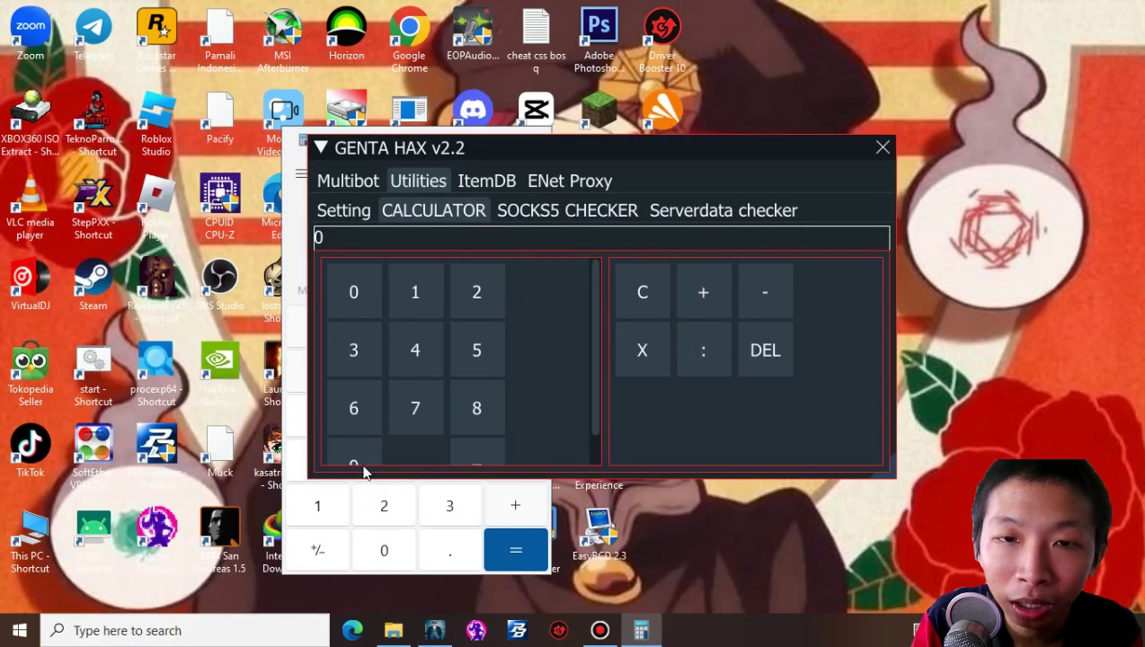
drag(435, 129, 396, 74)
click(538, 139)
click(393, 218)
click(394, 219)
click(393, 276)
click(333, 276)
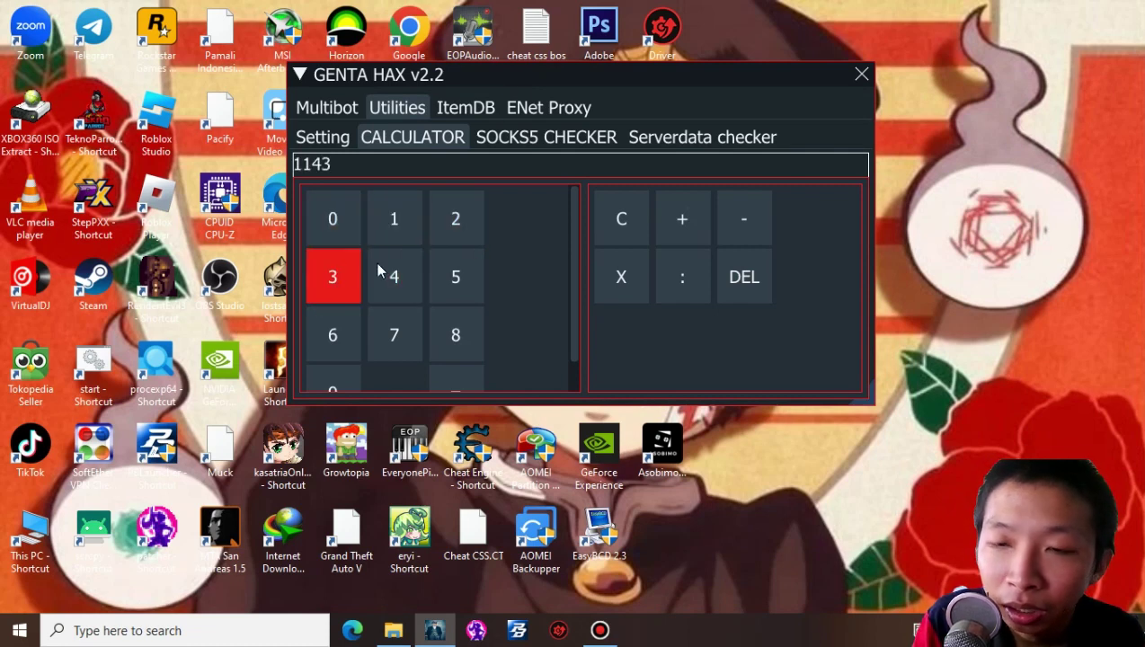
click(394, 276)
click(394, 335)
click(455, 218)
click(393, 276)
double_click(393, 335)
- Delete all digits of the number entered in the built-in calculator
click(753, 278)
click(754, 278)
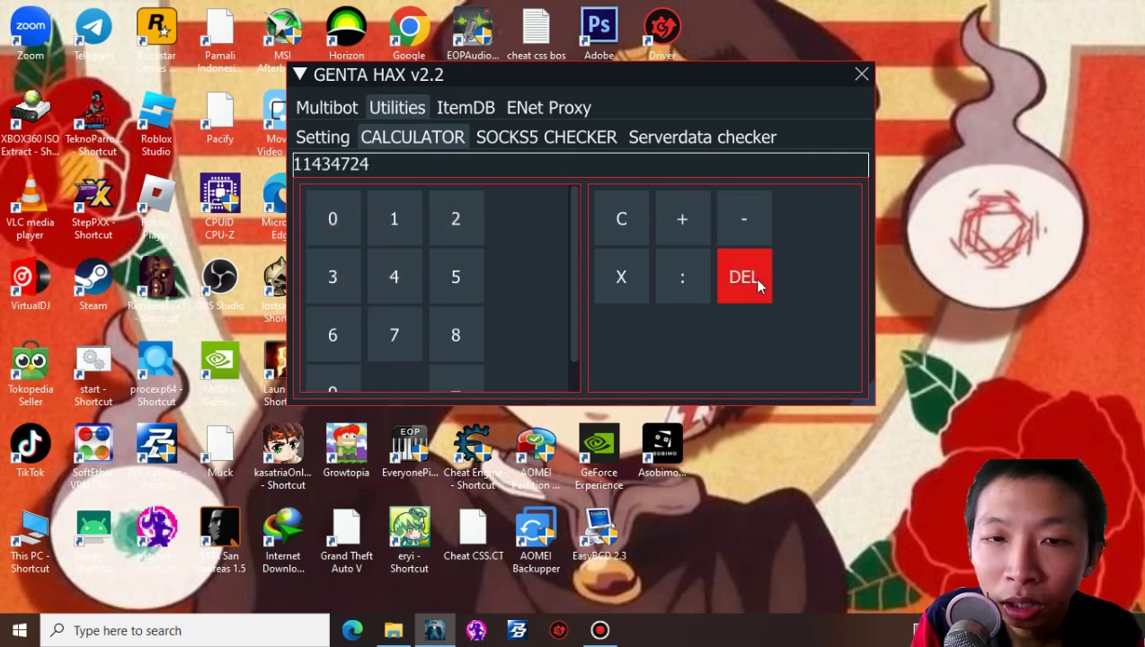
click(754, 278)
click(753, 278)
click(753, 278)
click(753, 277)
click(754, 278)
click(753, 278)
click(754, 278)
click(753, 278)
- Enter a multiplication by 44 in the built-in calculator, delete the entry and close GENTA HAX
click(622, 277)
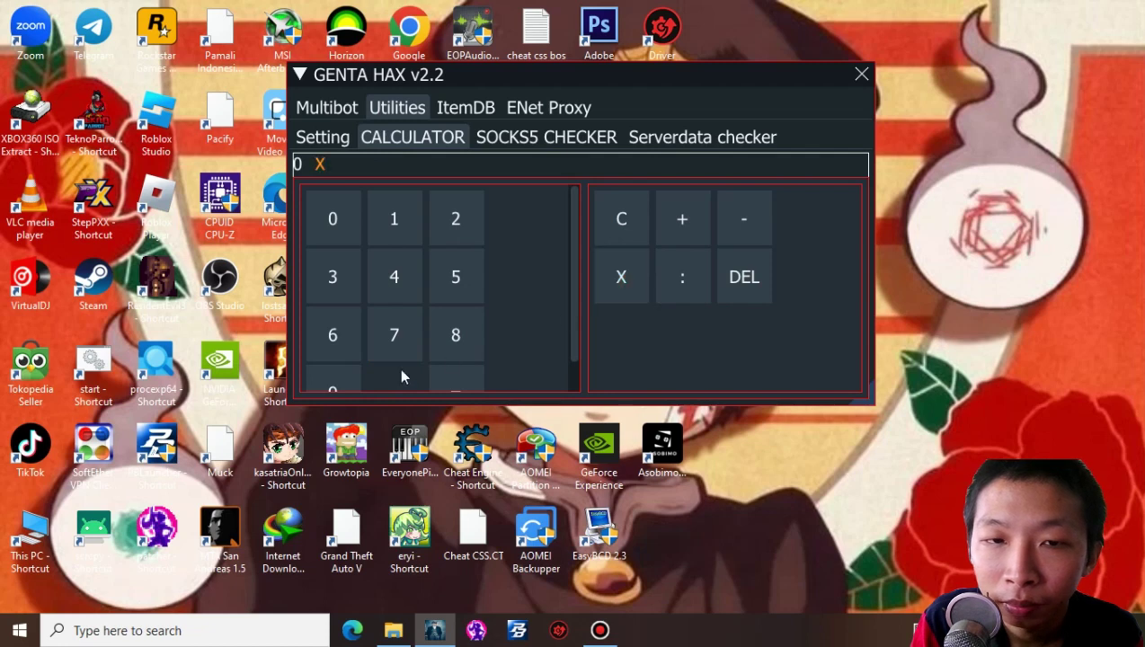
click(394, 276)
click(394, 276)
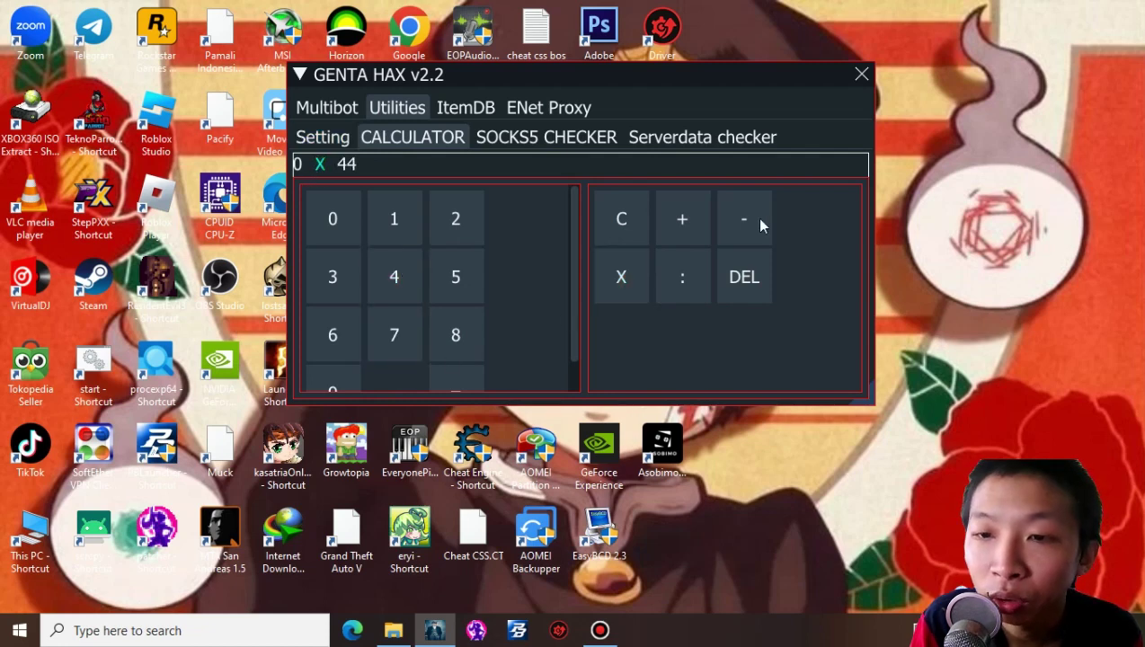
click(751, 278)
click(754, 277)
click(754, 278)
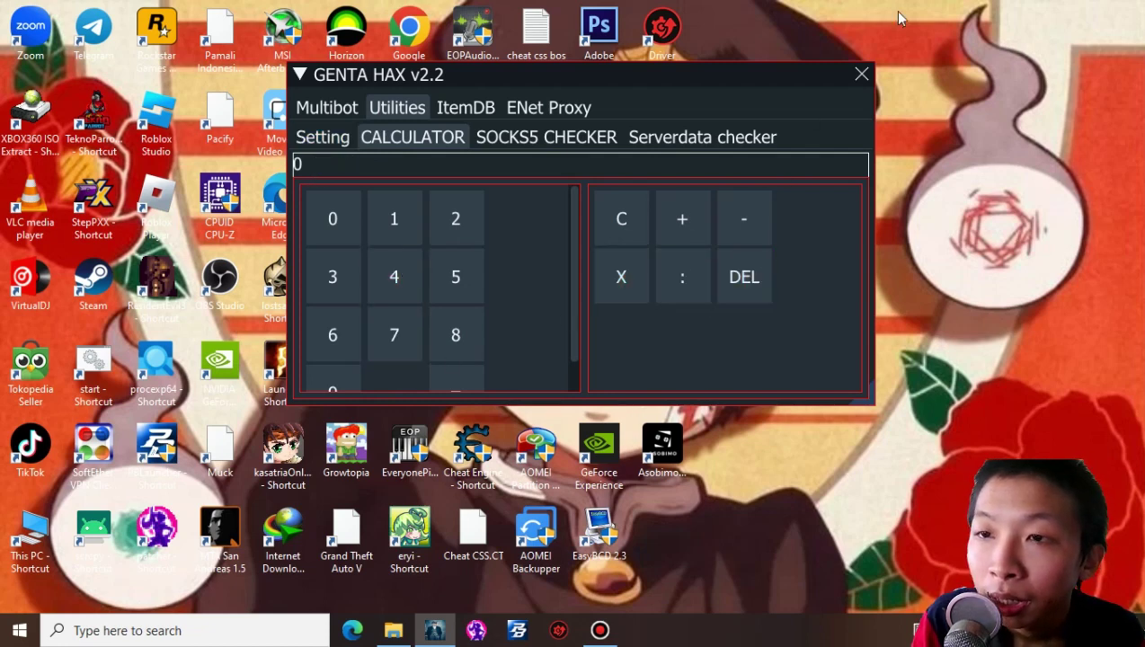
click(860, 76)
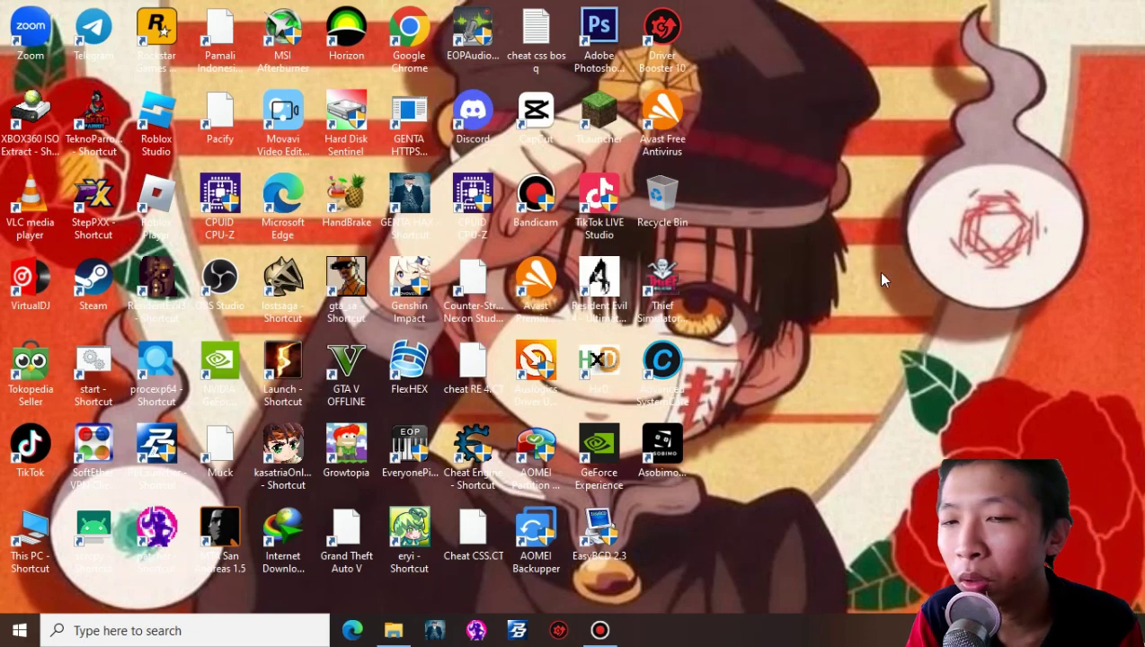
- Inspect the shortcut properties of SoftEther VPN Client Manager on the desktop, then close them
click(109, 448)
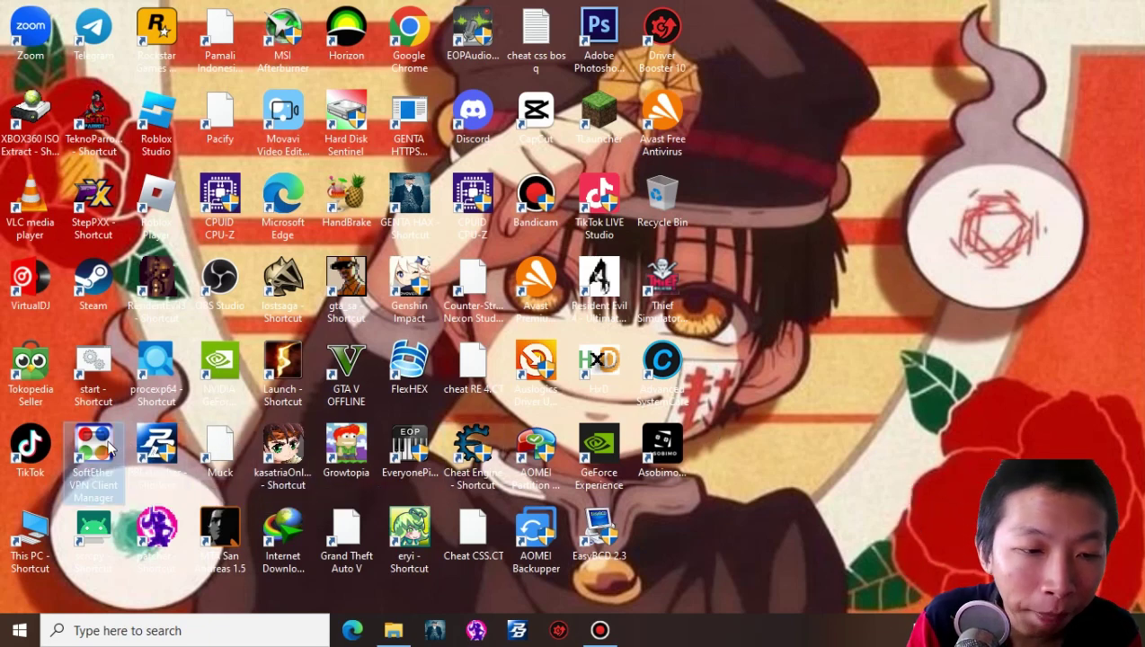
right_click(109, 447)
click(135, 426)
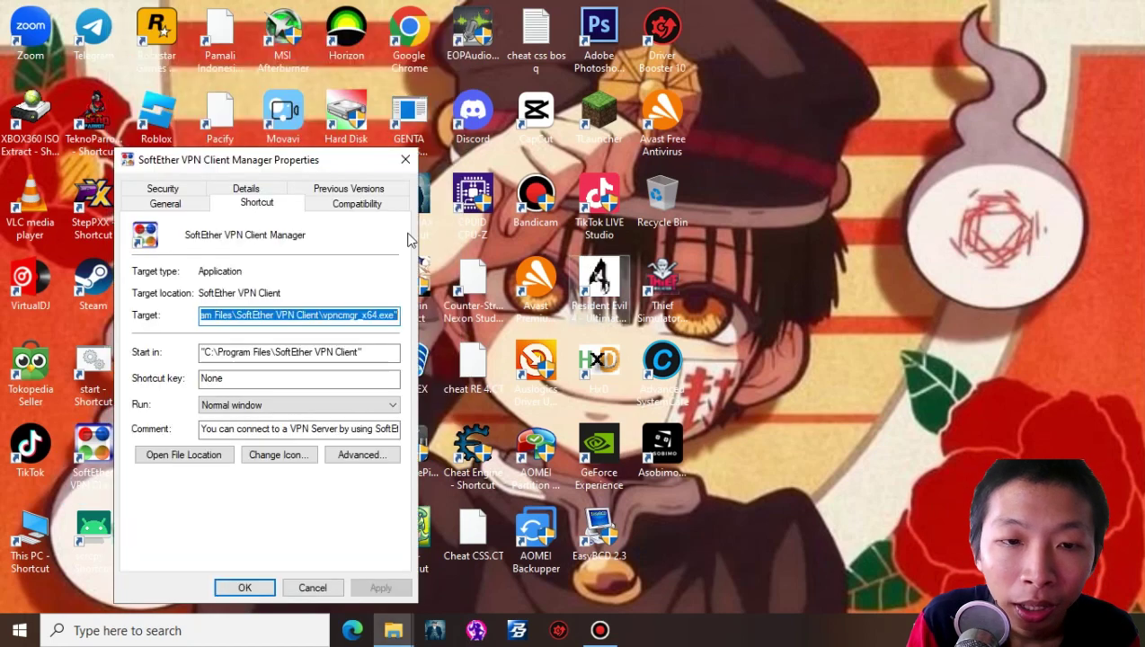
drag(173, 169, 462, 162)
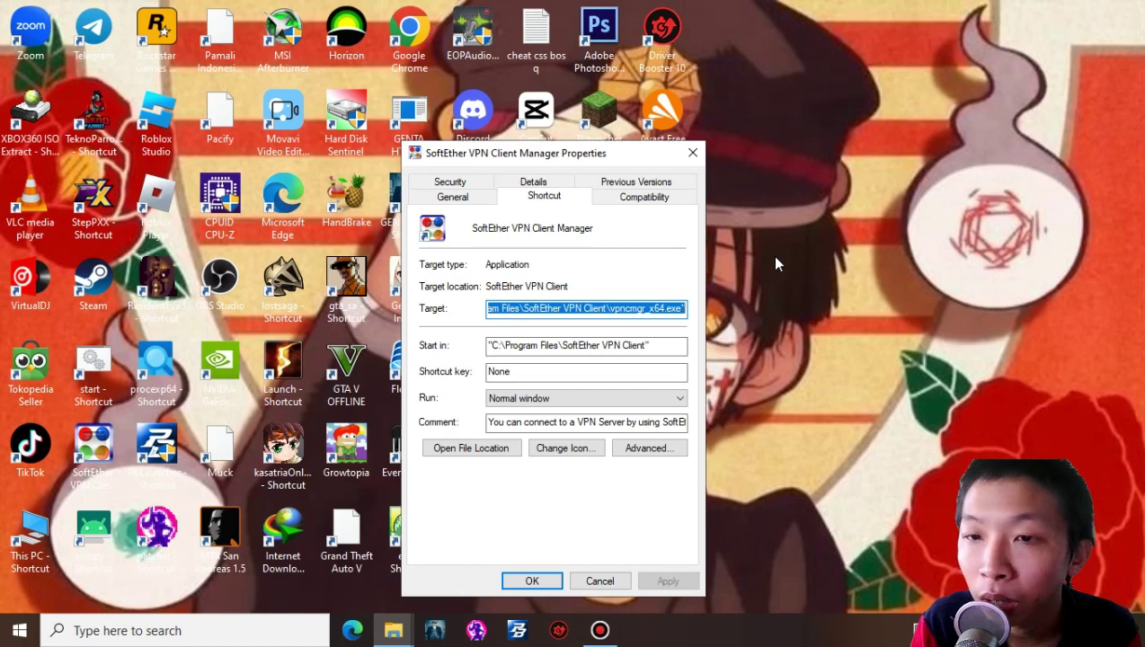
click(693, 154)
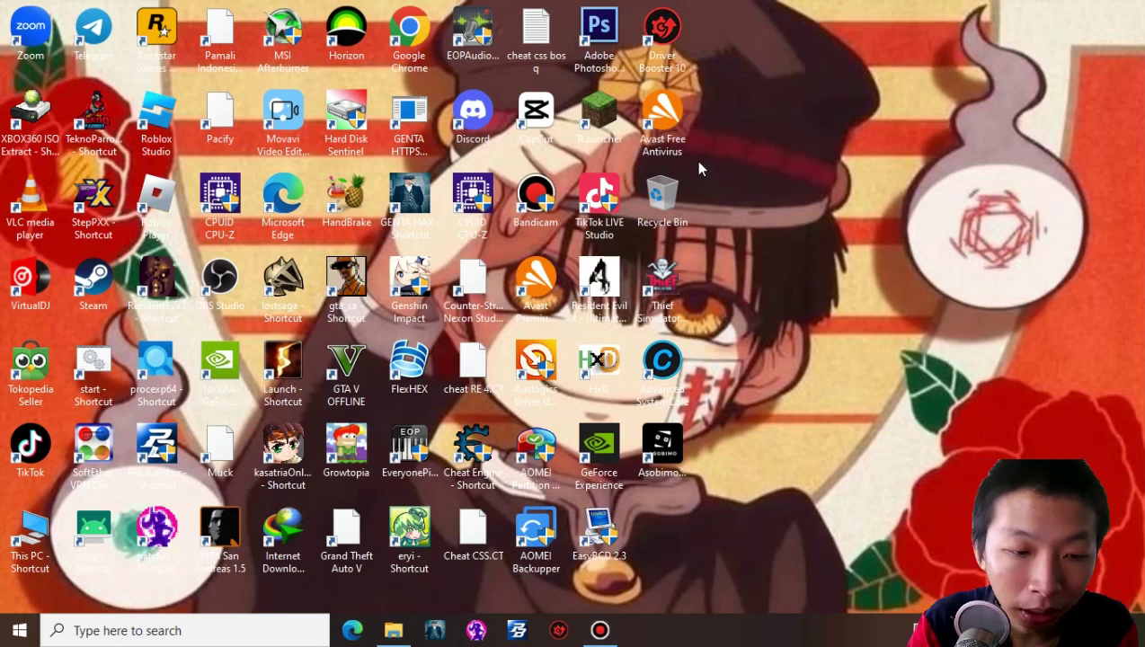
- Find and launch the Registry Editor and move its window clear of the desktop's left side
key(super)
text(regi)
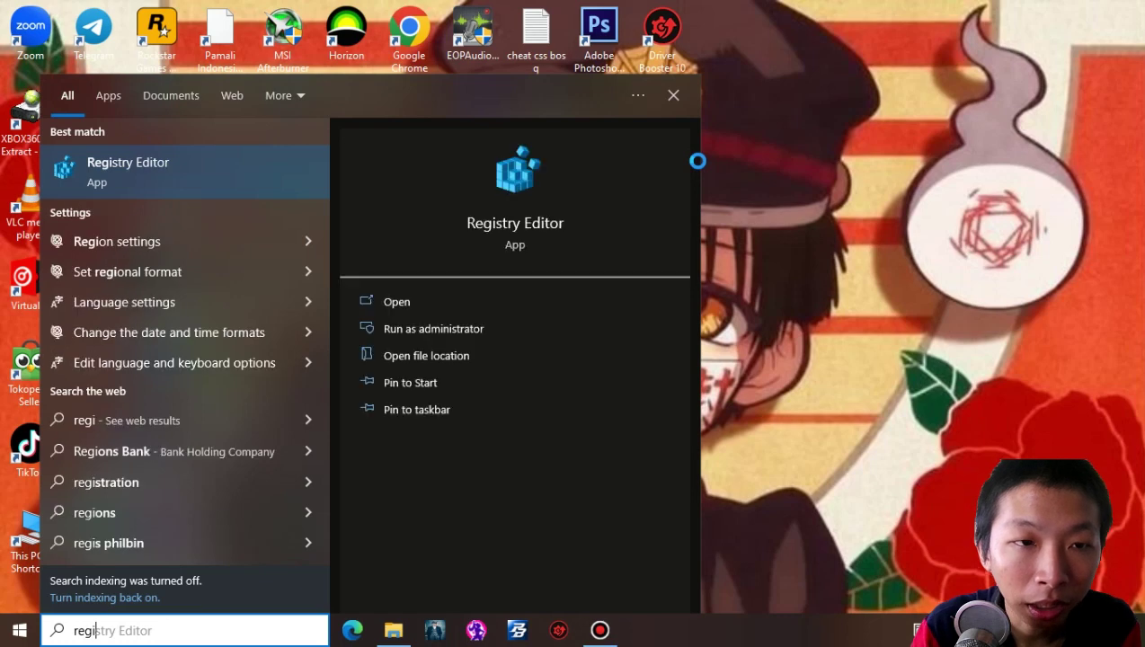
click(184, 169)
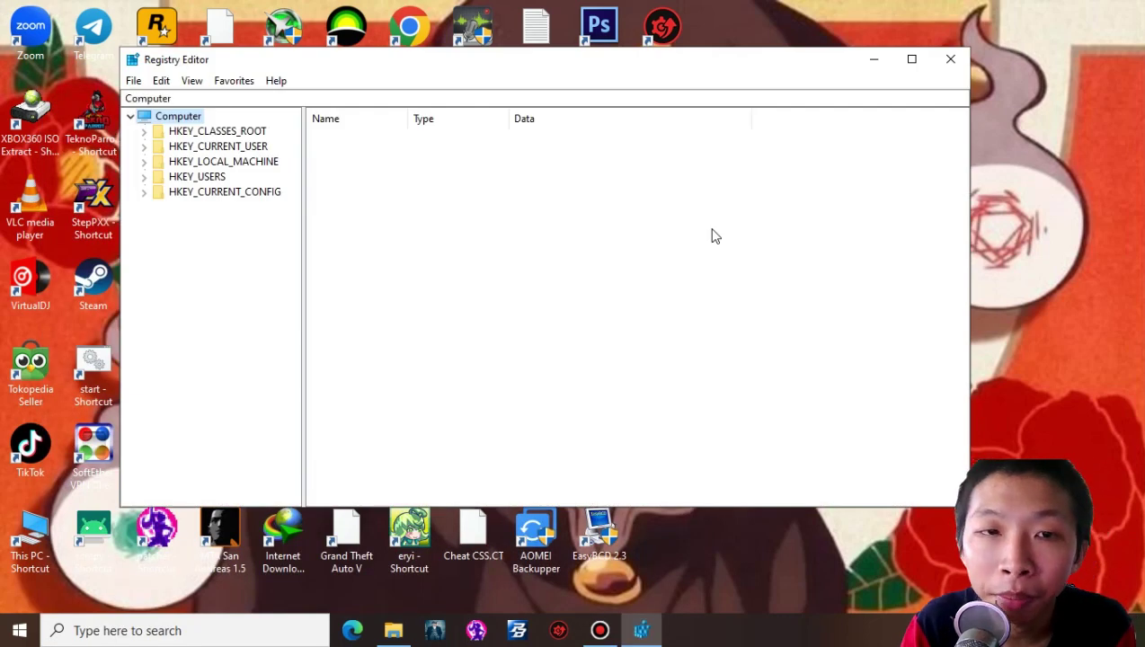
drag(393, 59, 517, 46)
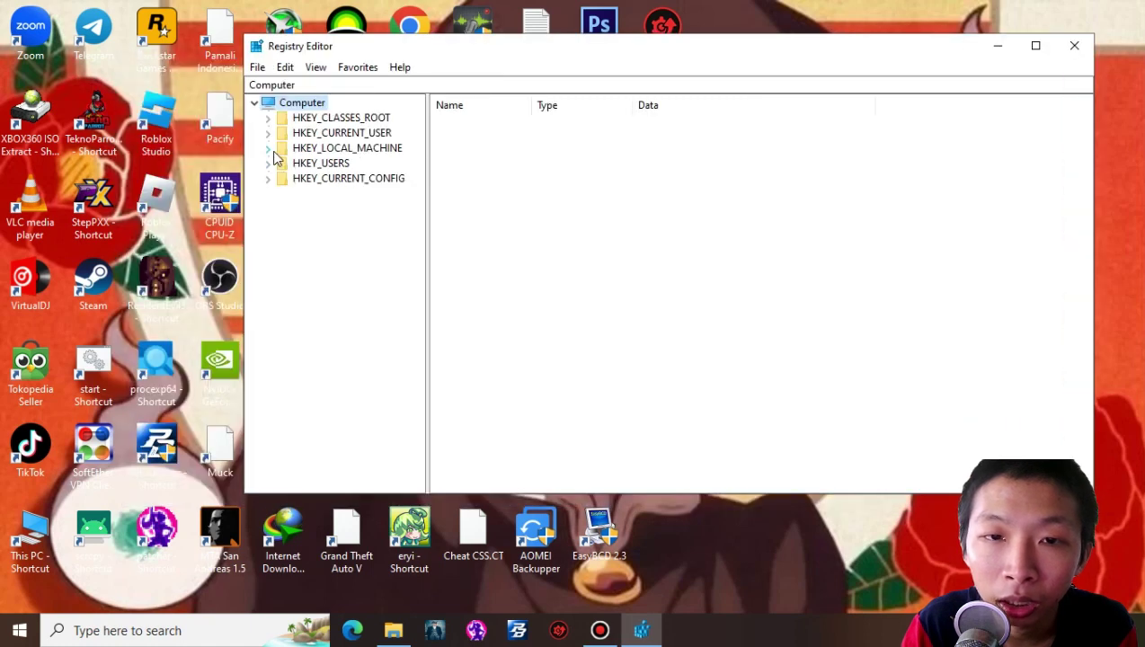
- Expand HKEY_LOCAL_MACHINE\SOFTWARE\Microsoft in the registry tree
click(268, 148)
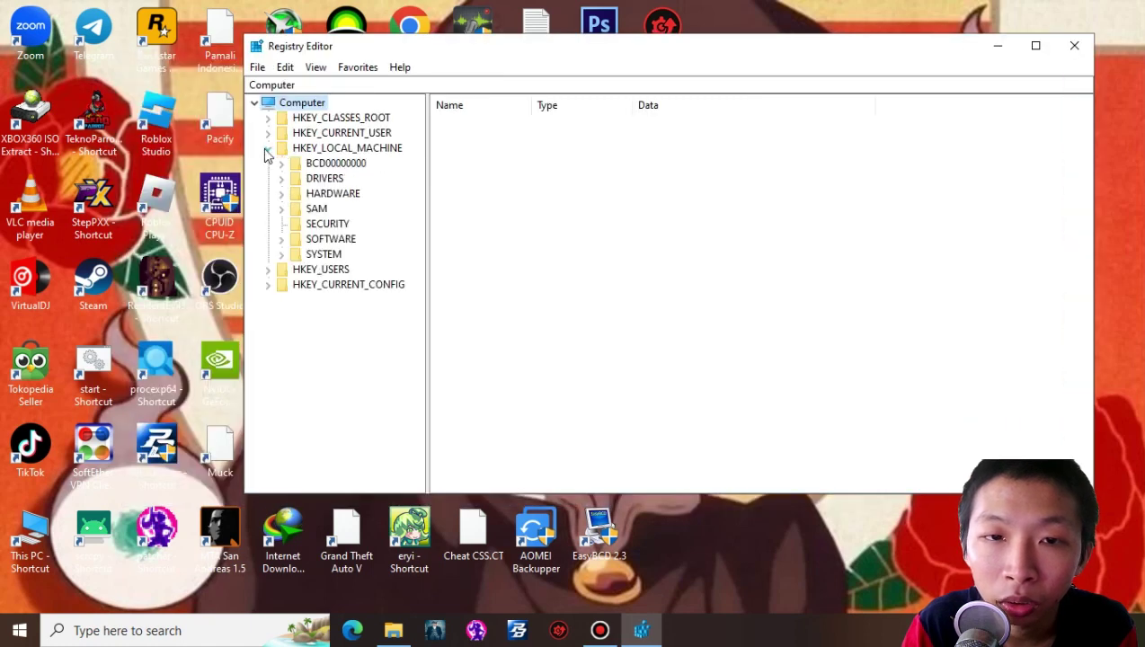
click(282, 241)
scroll(352, 269, down, 6)
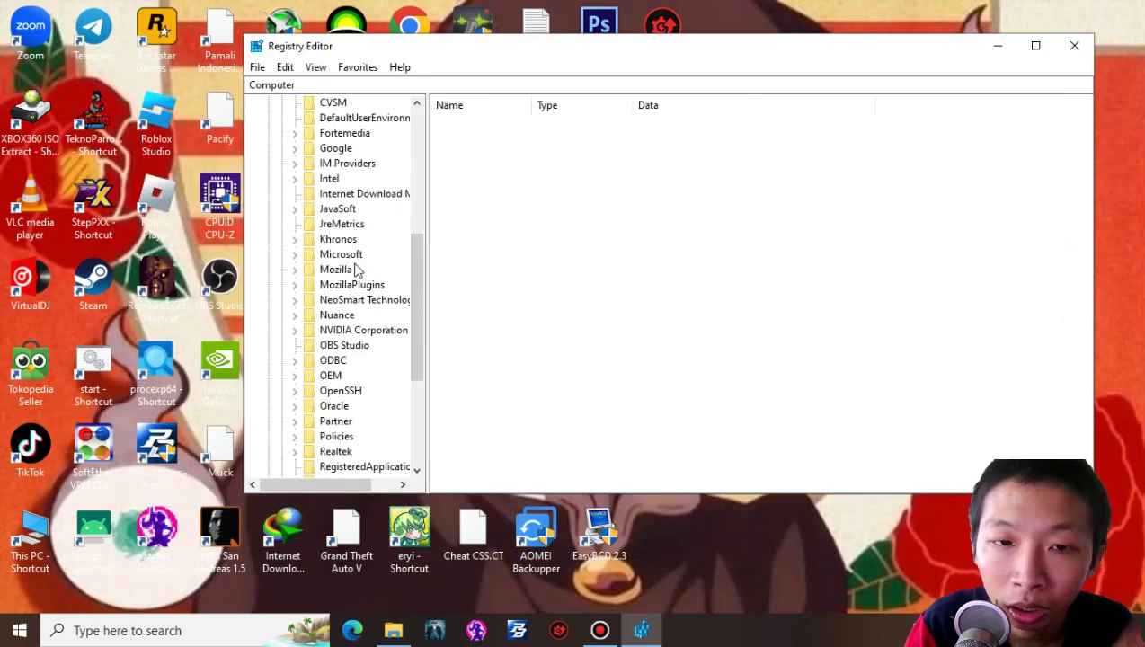
scroll(353, 270, up, 2)
click(295, 255)
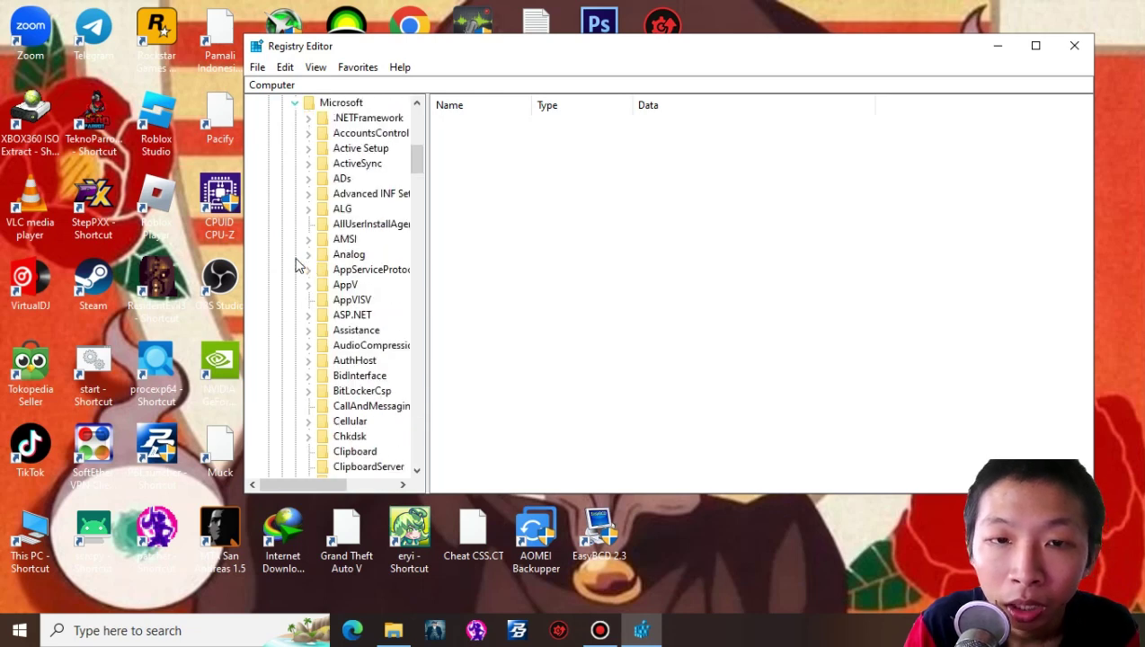
- Open the Cryptography key under Microsoft and select its MachineGuid value
scroll(360, 256, down, 4)
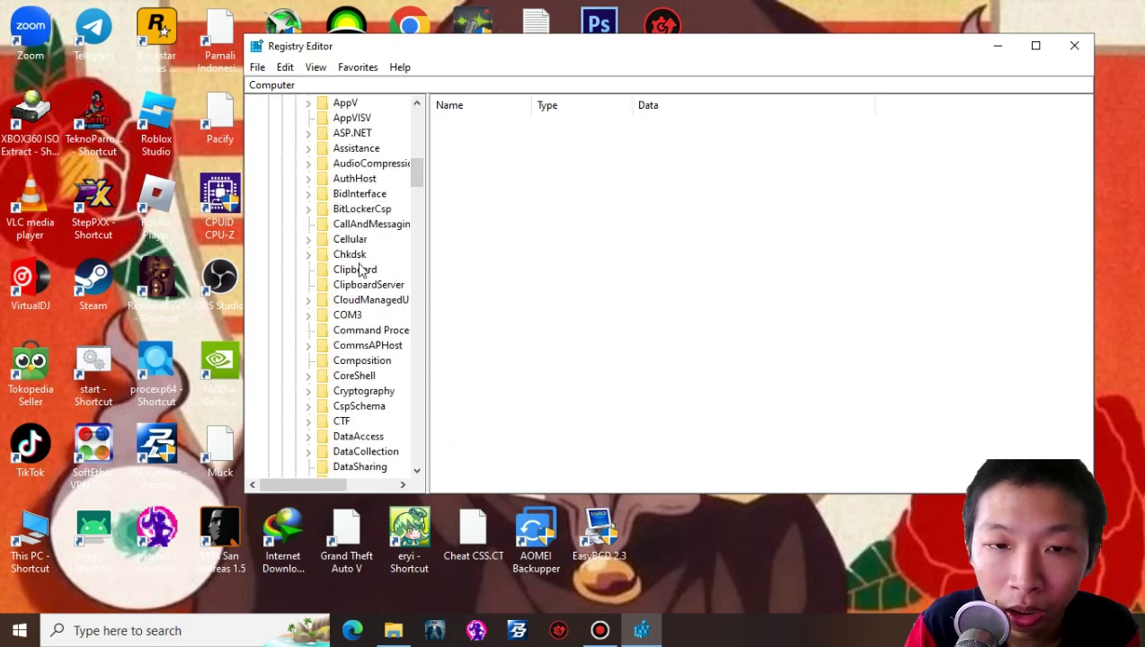
scroll(335, 287, down, 3)
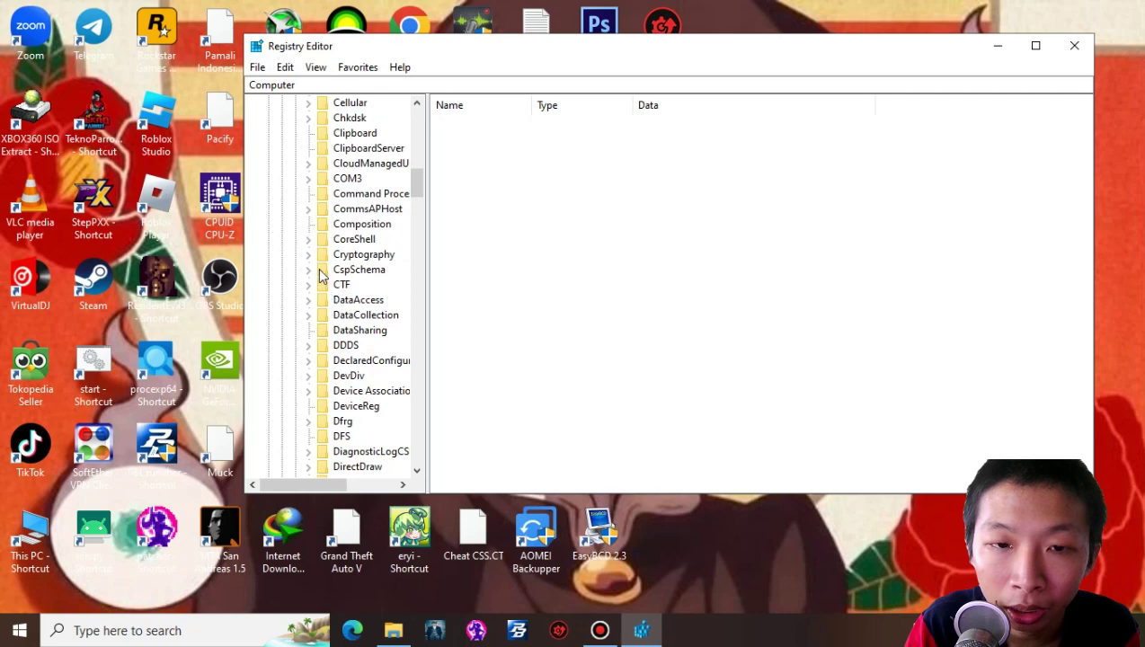
click(308, 256)
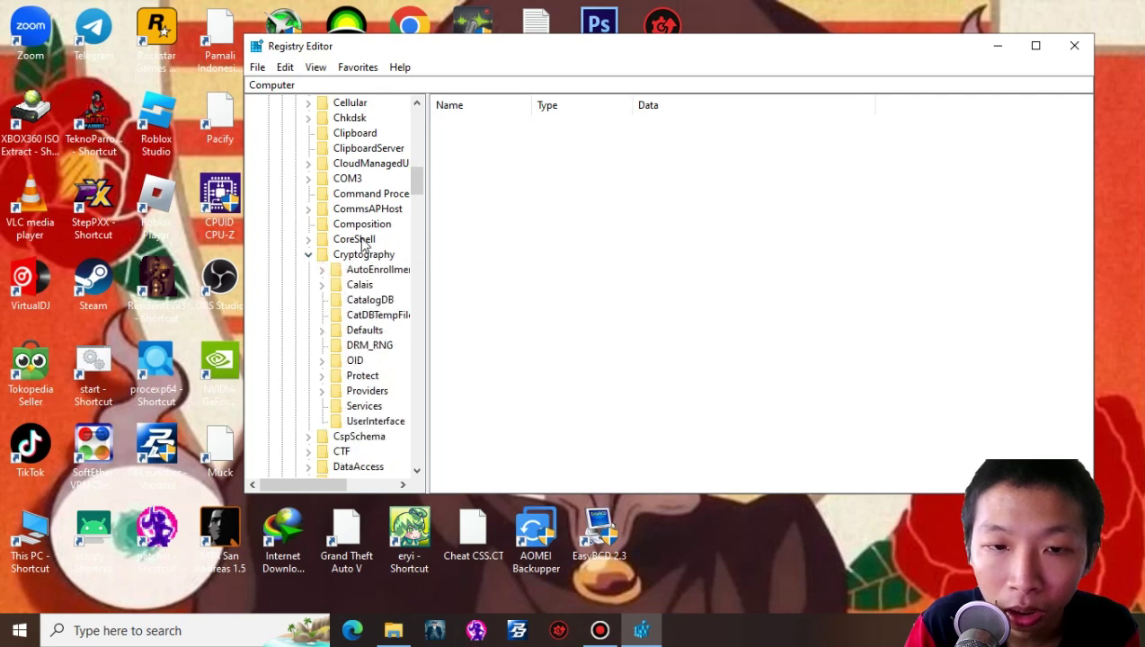
click(365, 257)
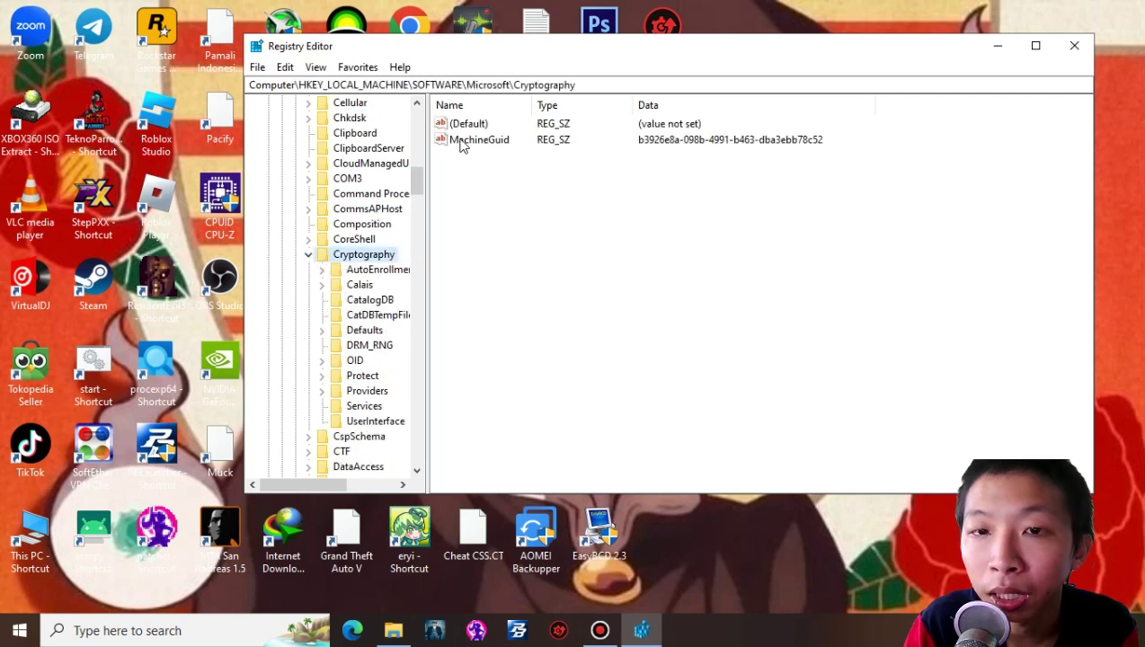
click(495, 146)
click(494, 144)
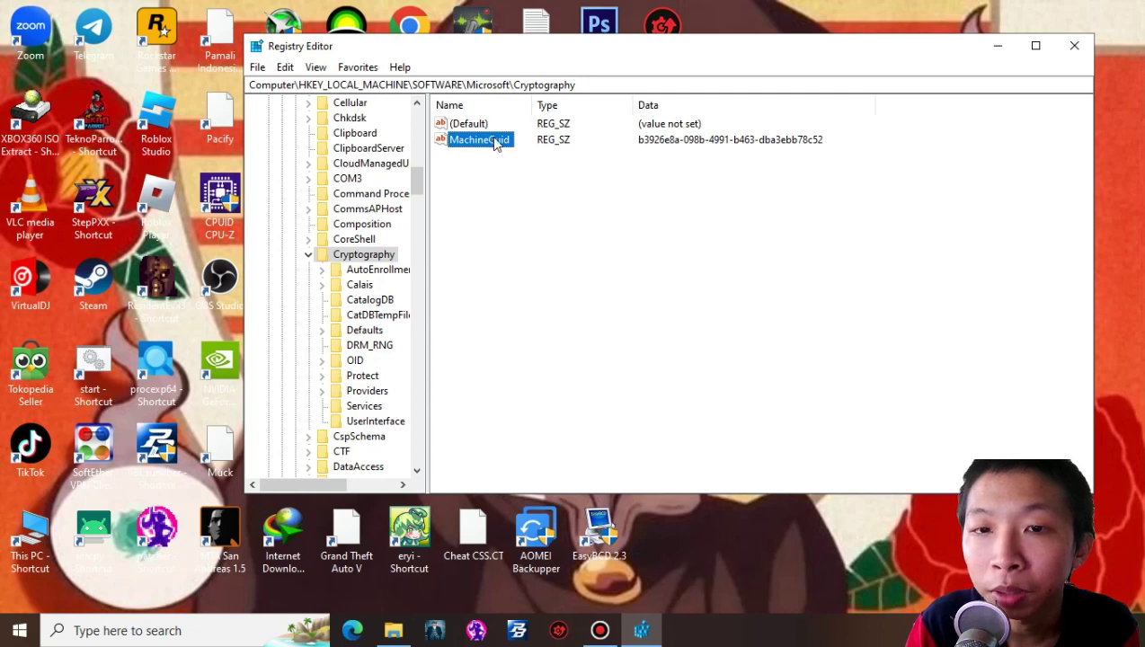
- Collapse the HKEY_LOCAL_MACHINE branch in the registry tree and open the 136879151 key under HKEY_CURRENT_USER
scroll(306, 332, up, 15)
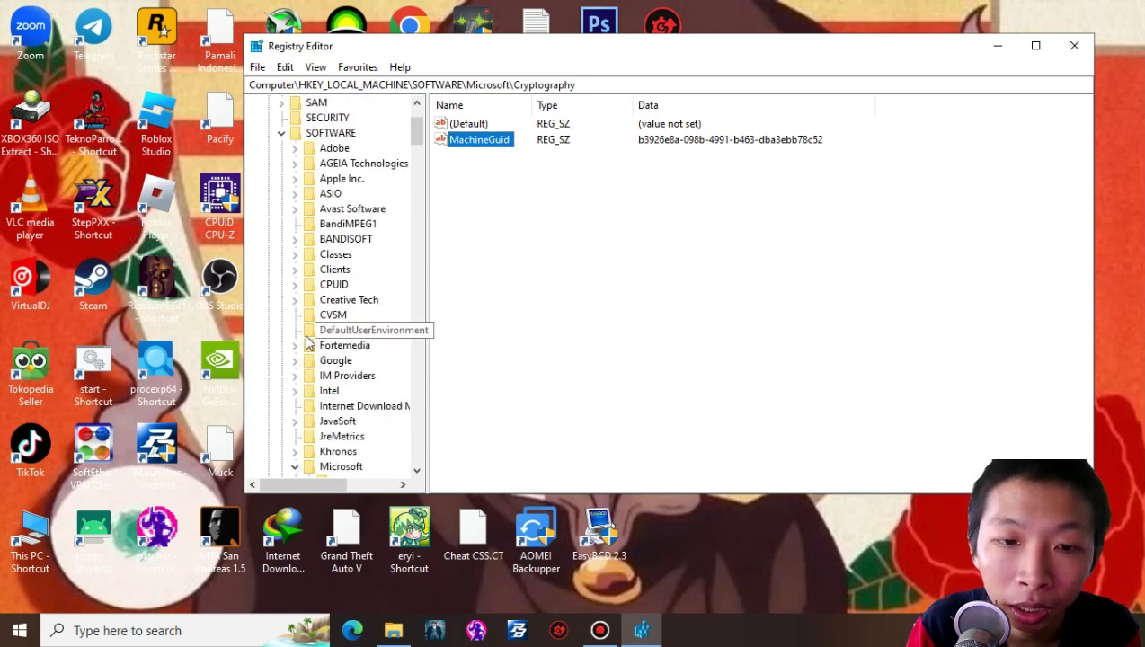
scroll(302, 363, down, 2)
click(295, 376)
scroll(297, 378, up, 4)
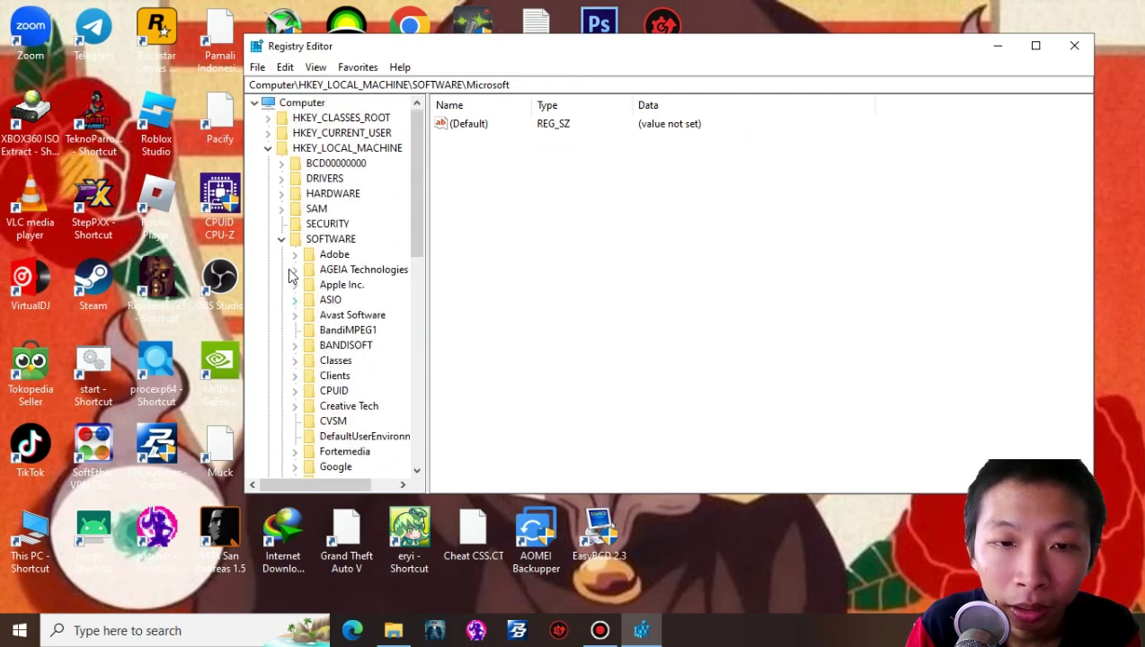
click(269, 147)
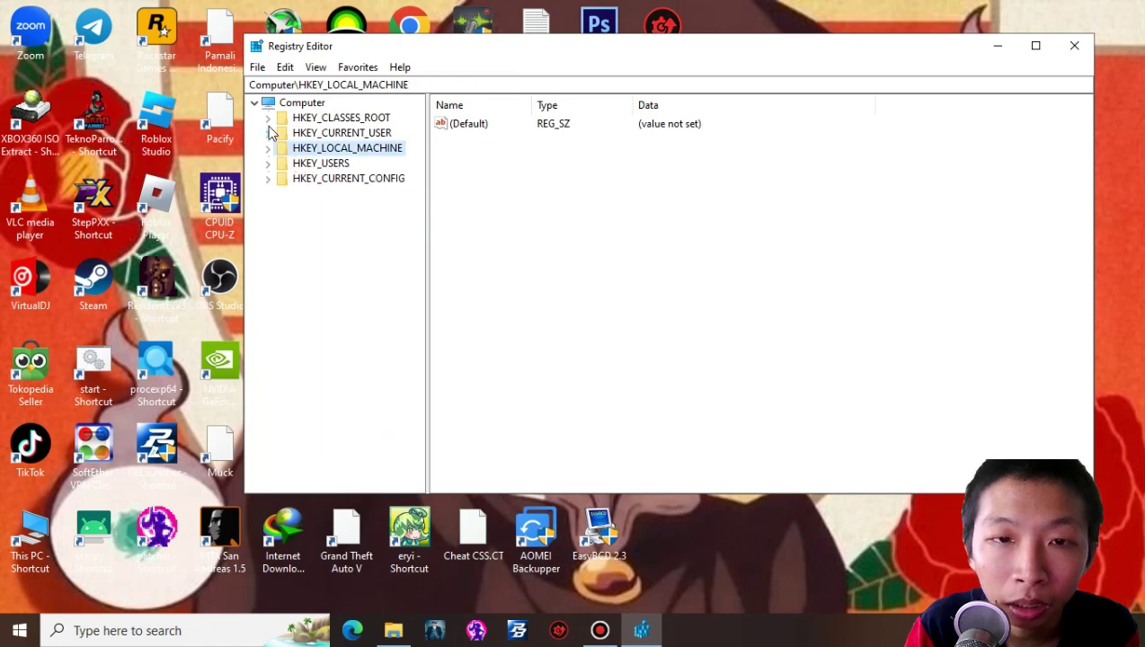
click(269, 133)
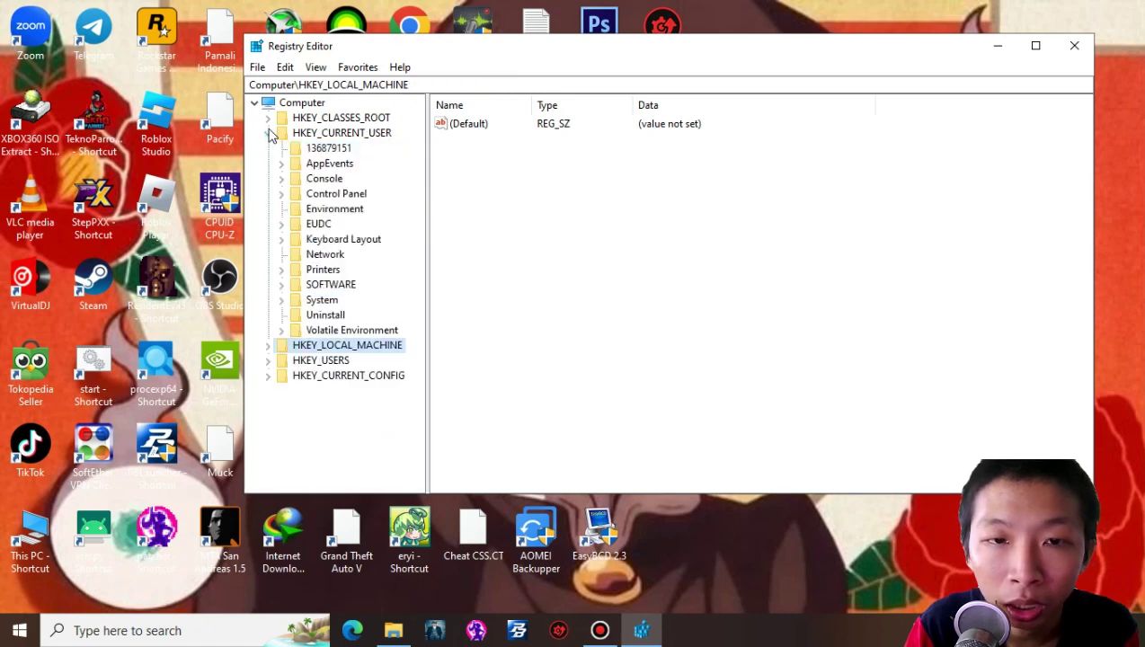
click(340, 147)
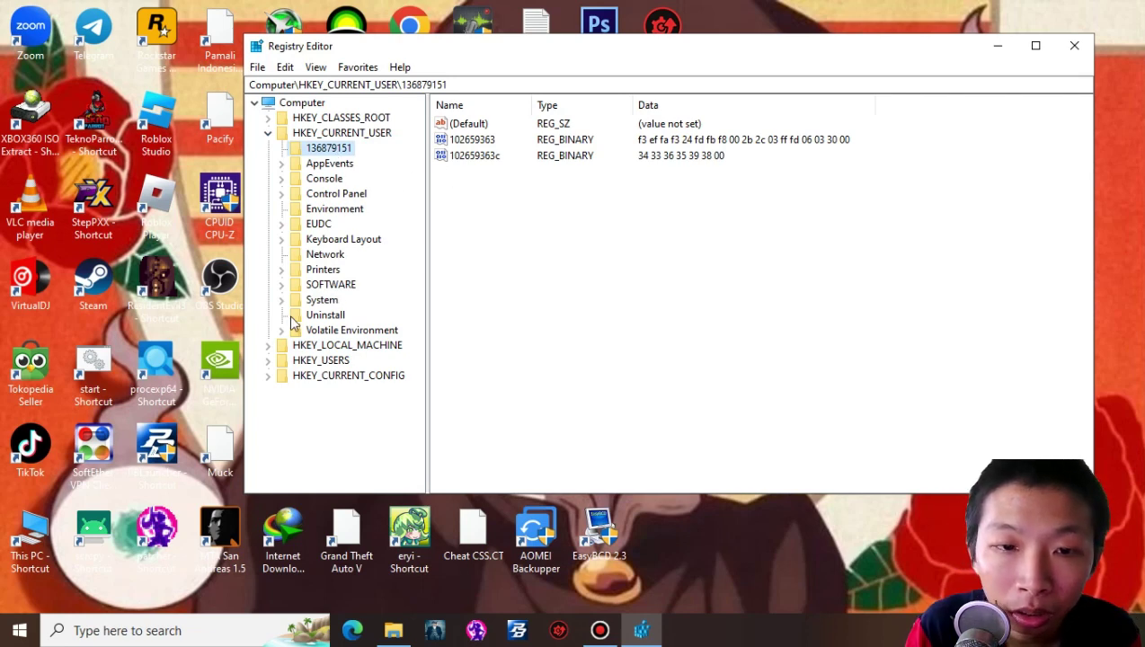
- Inspect the 15172 and 15173 keys under HKEY_CURRENT_USER\SOFTWARE\Microsoft, and close the Registry Editor
click(281, 284)
scroll(360, 323, down, 12)
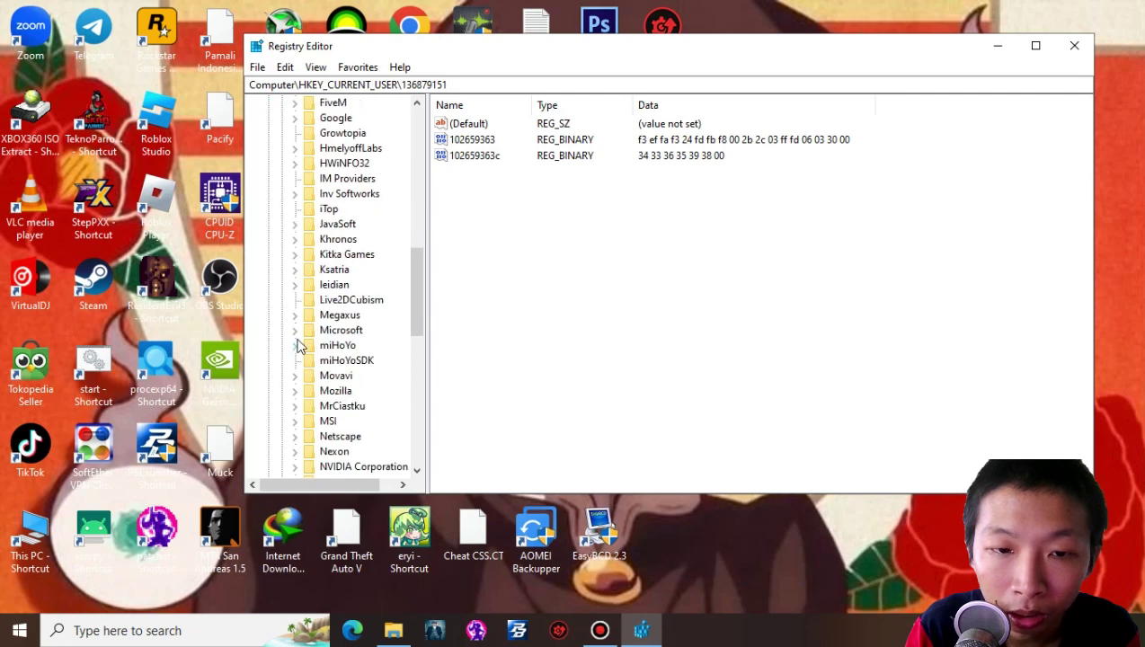
click(296, 332)
click(343, 120)
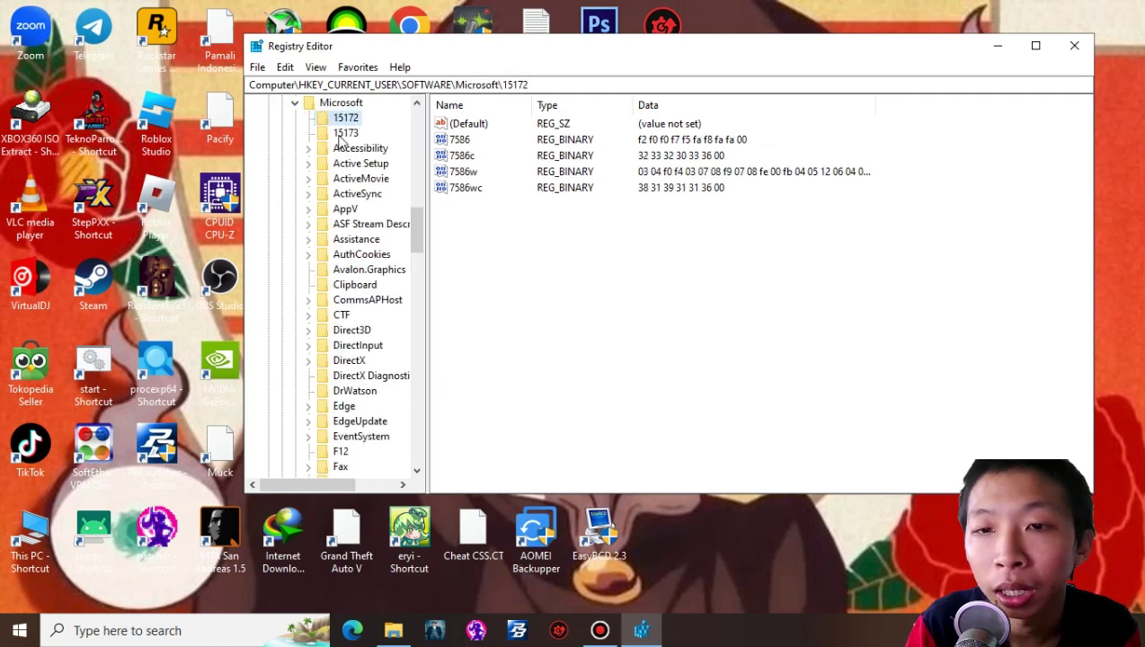
click(346, 133)
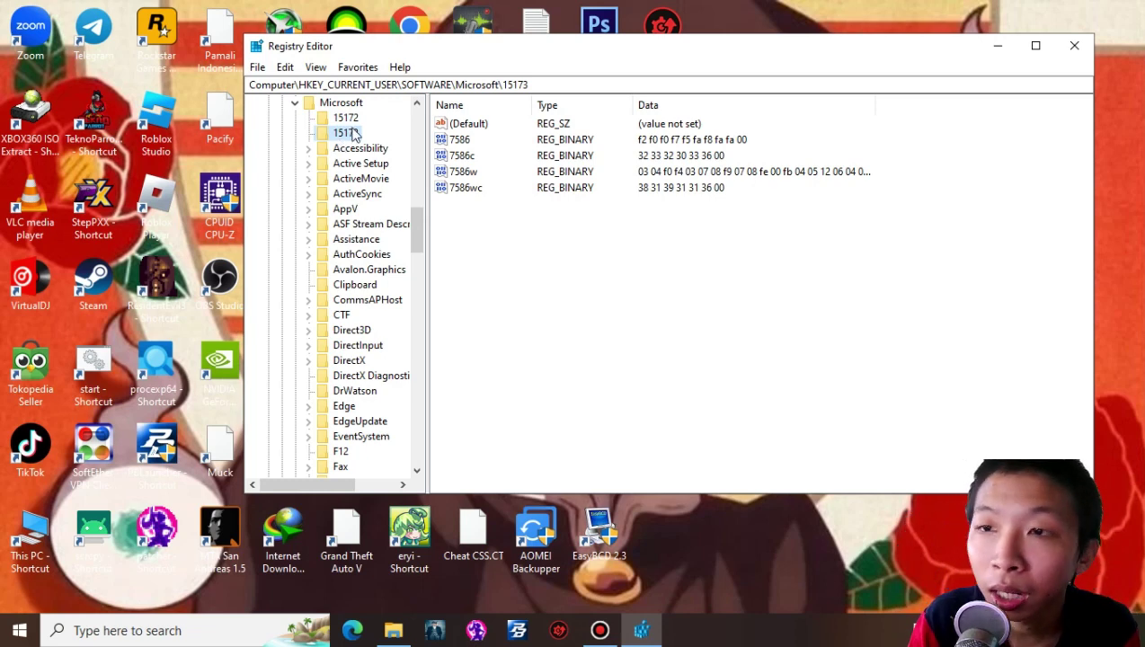
click(1074, 45)
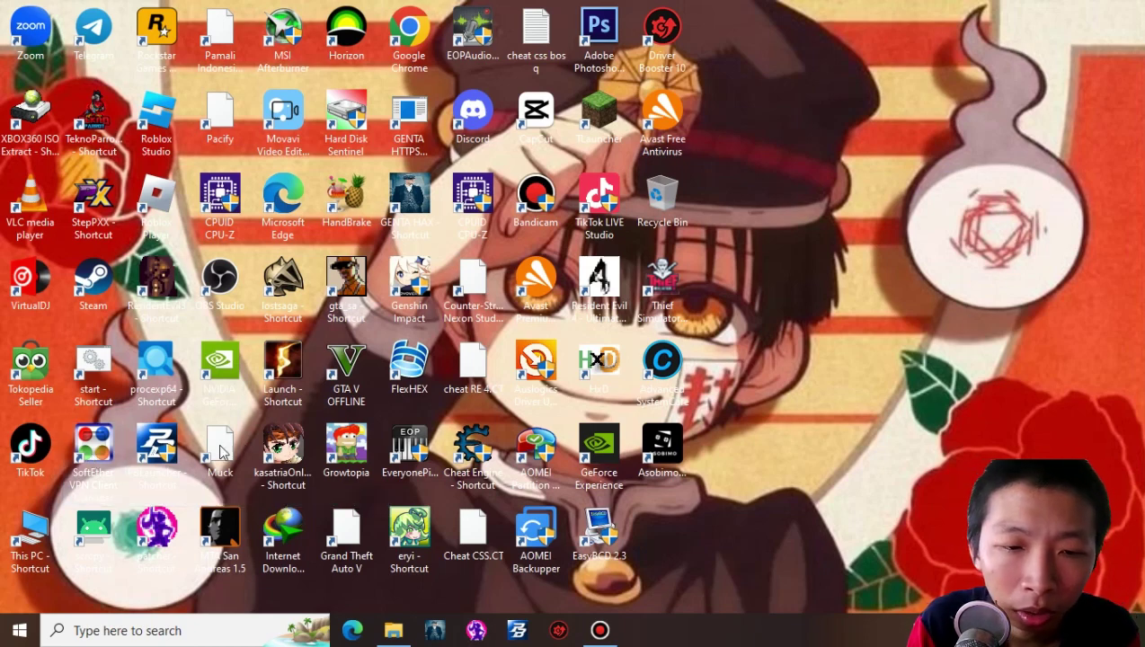
- Launch SoftEther VPN Client Manager and delete the virtual network adapter "VPN Client Adapter - VPN"
double_click(95, 451)
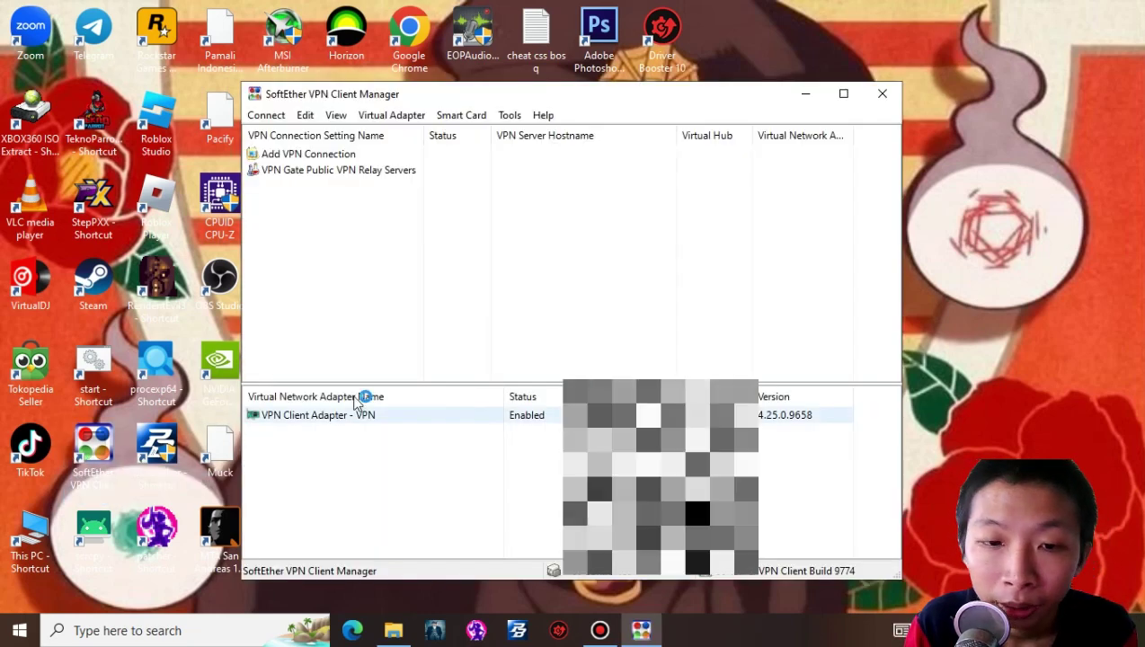
right_click(350, 418)
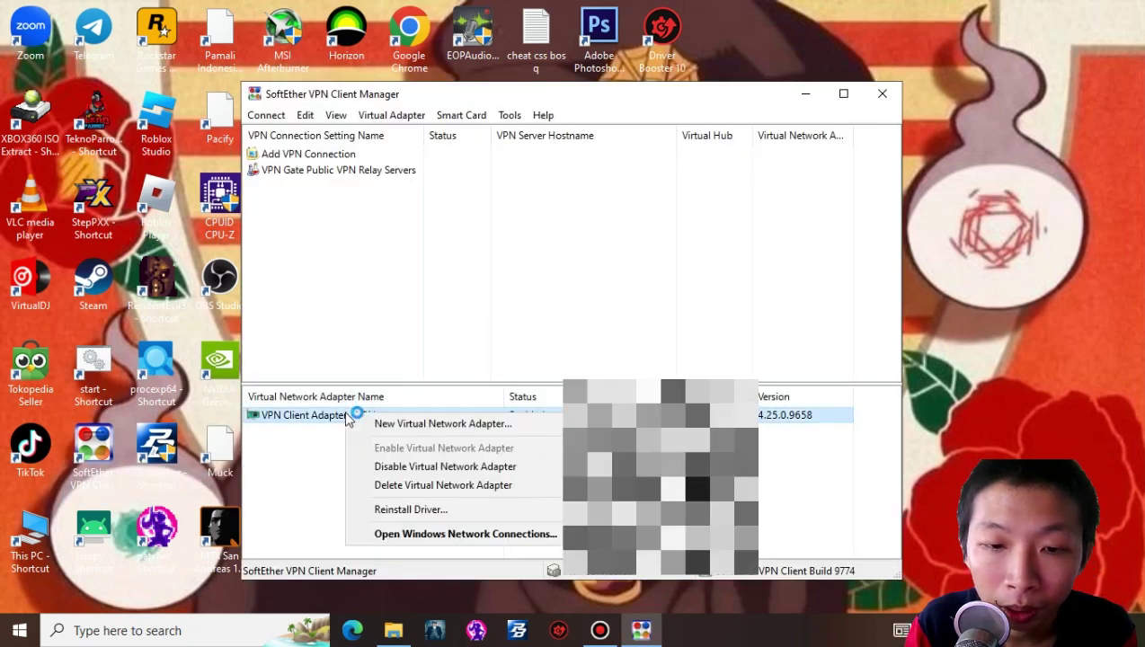
click(454, 494)
click(629, 373)
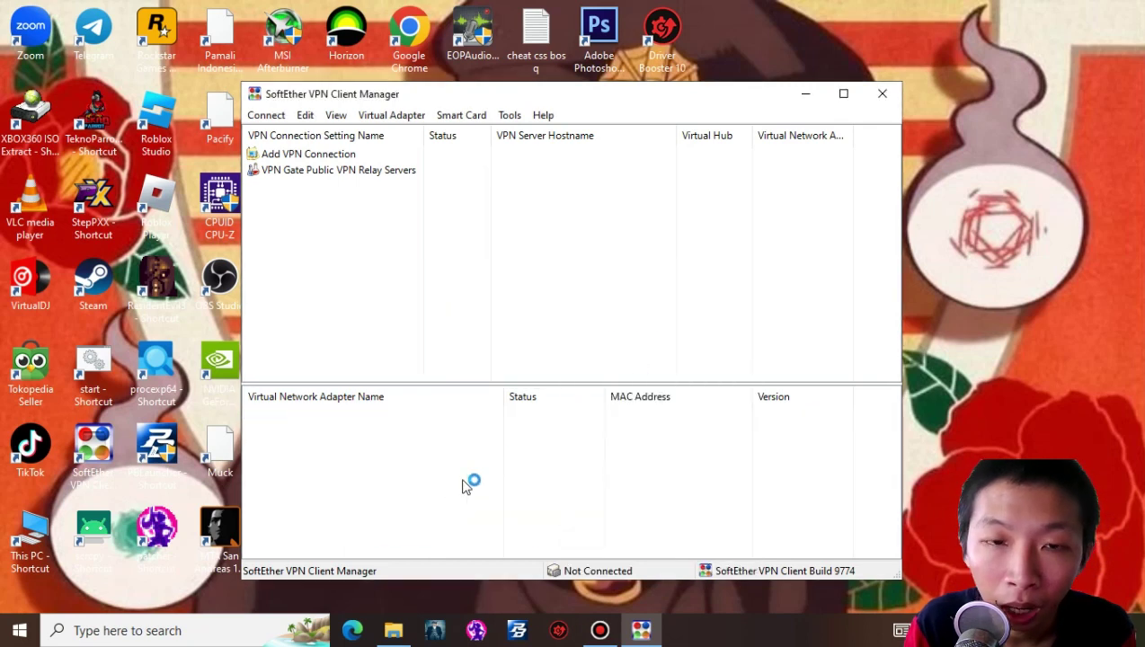
- Start adding a VPN connection, decline creating a virtual network adapter, and close SoftEther VPN Client Manager
drag(511, 90, 544, 61)
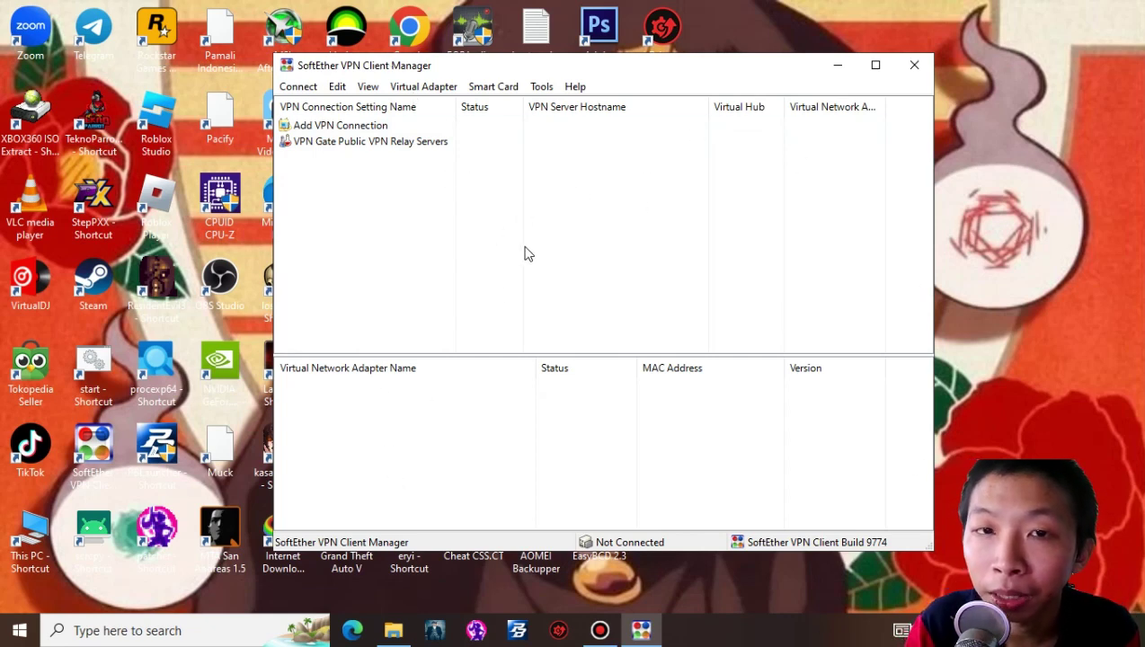
drag(412, 60, 404, 94)
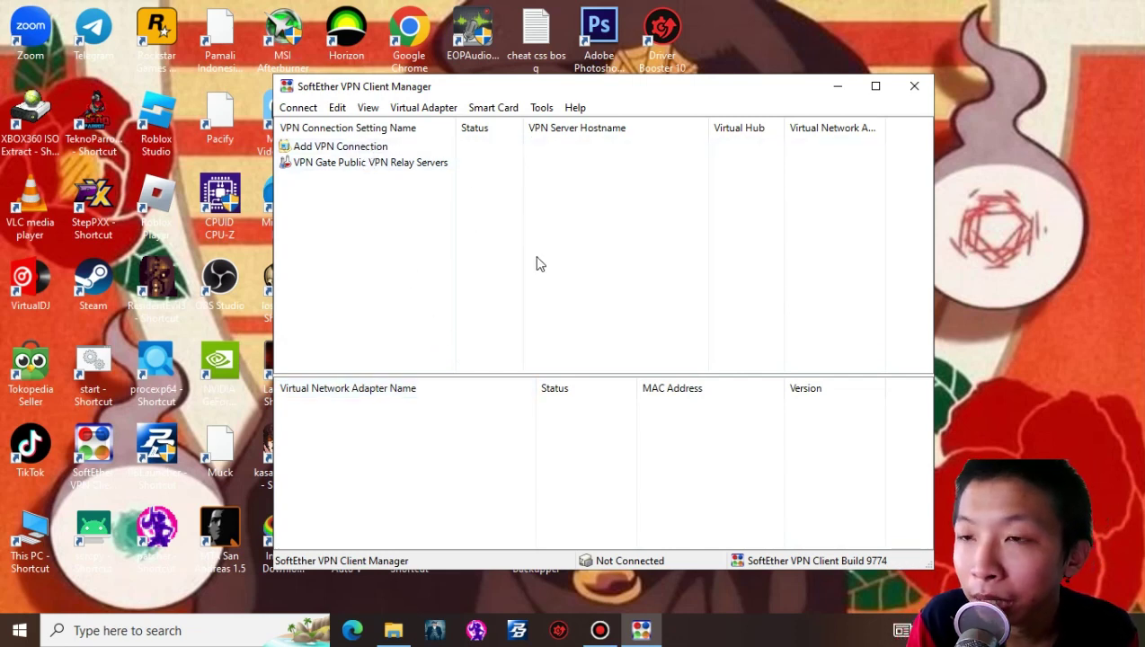
double_click(320, 151)
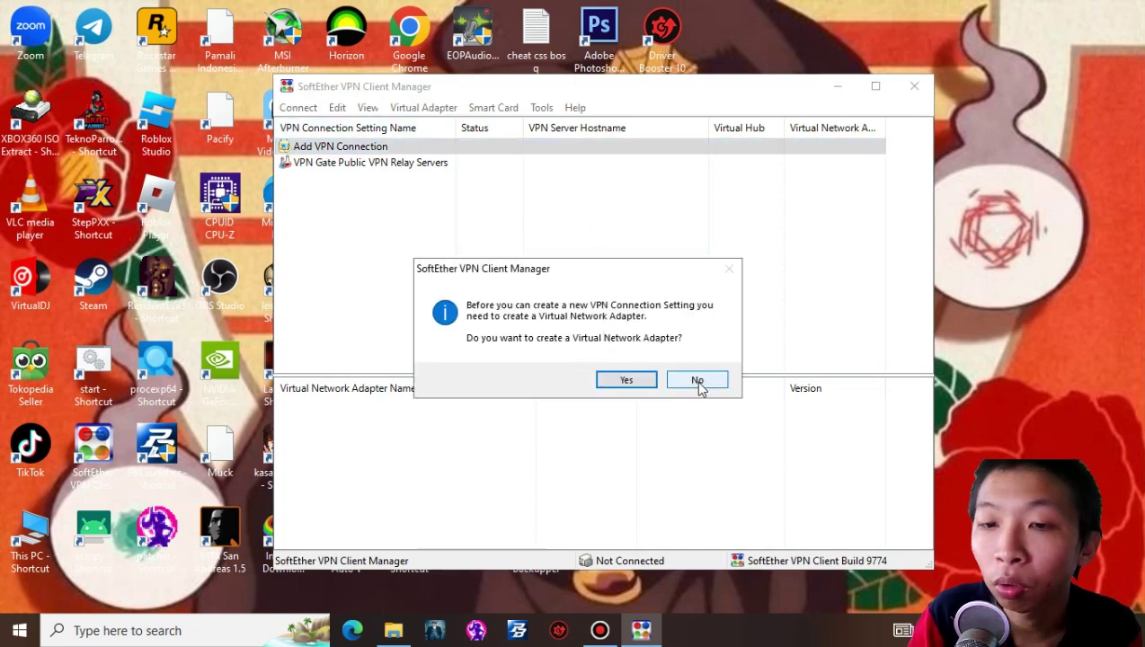
click(697, 382)
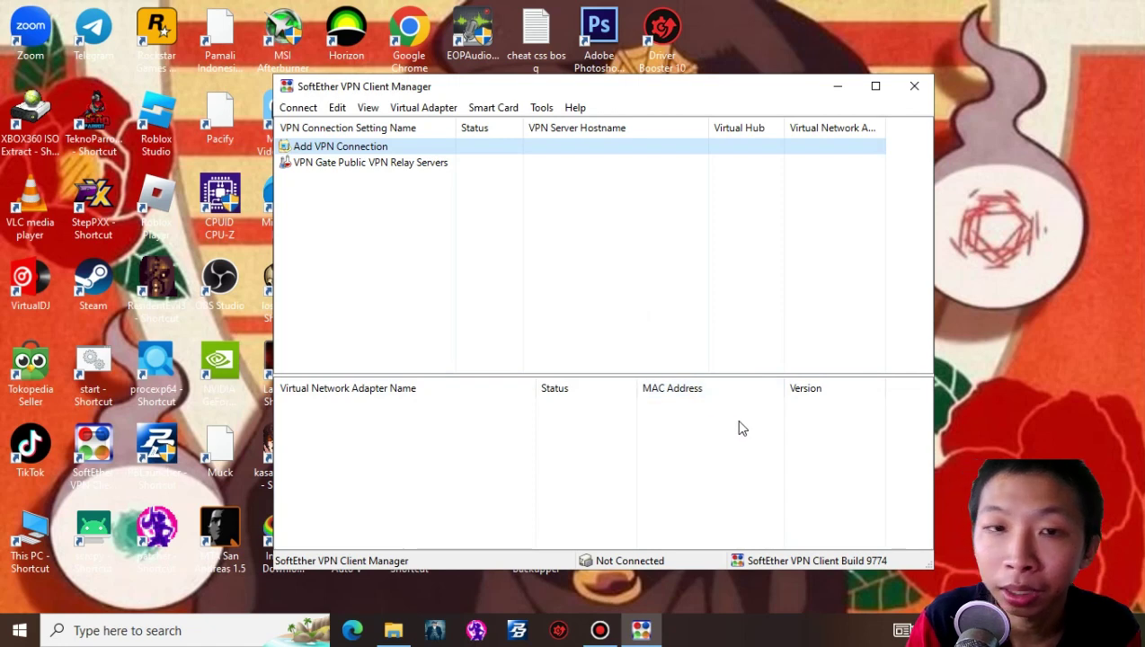
click(375, 171)
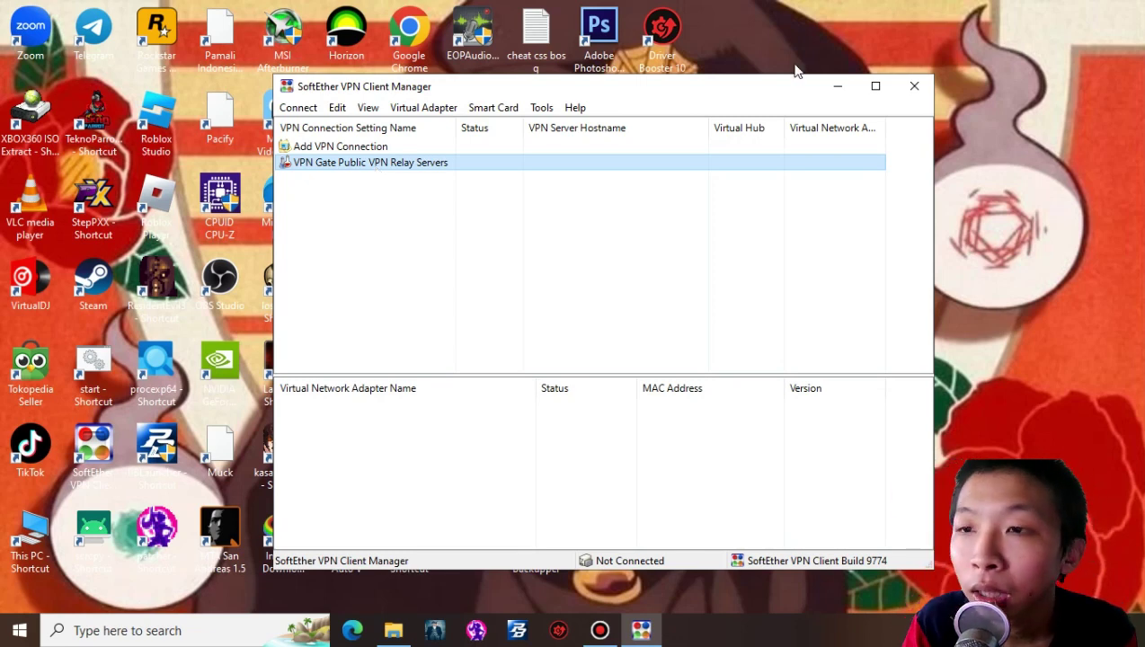
click(915, 86)
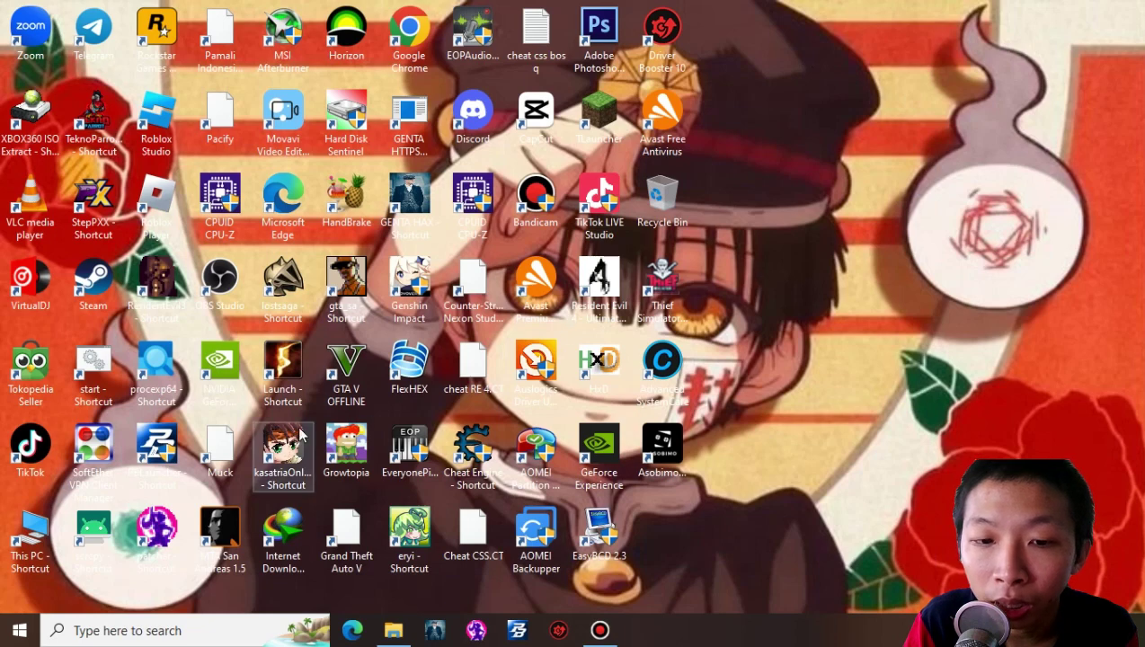
- Launch Growtopia and try to connect online with the saved GrowID, cancelling the connection attempt
double_click(368, 460)
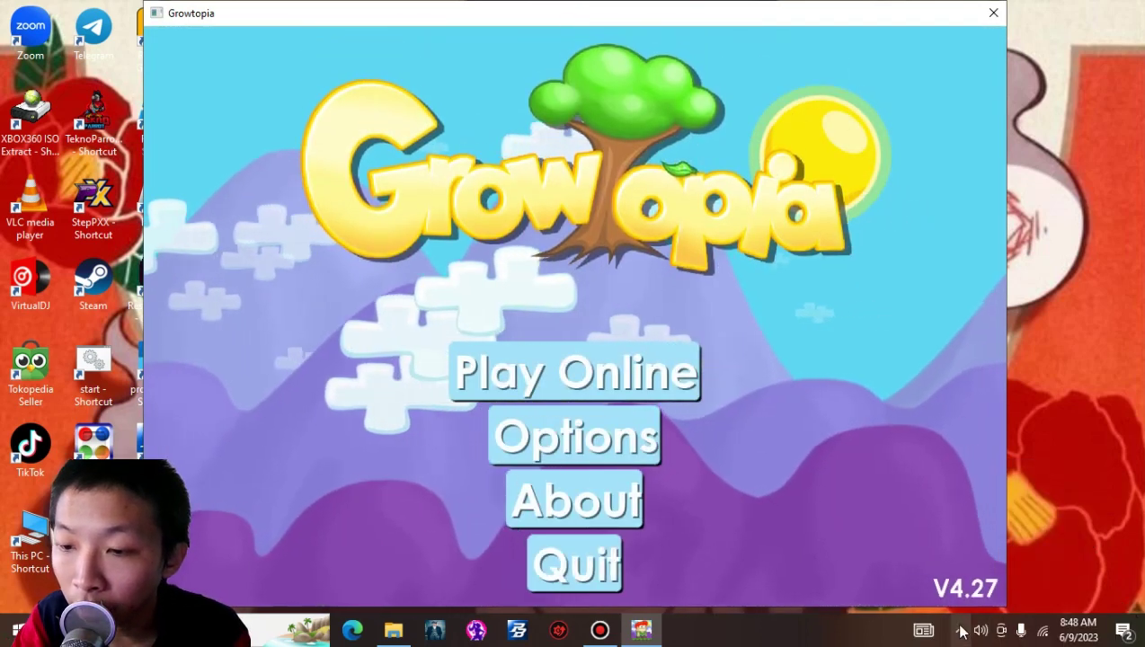
click(960, 632)
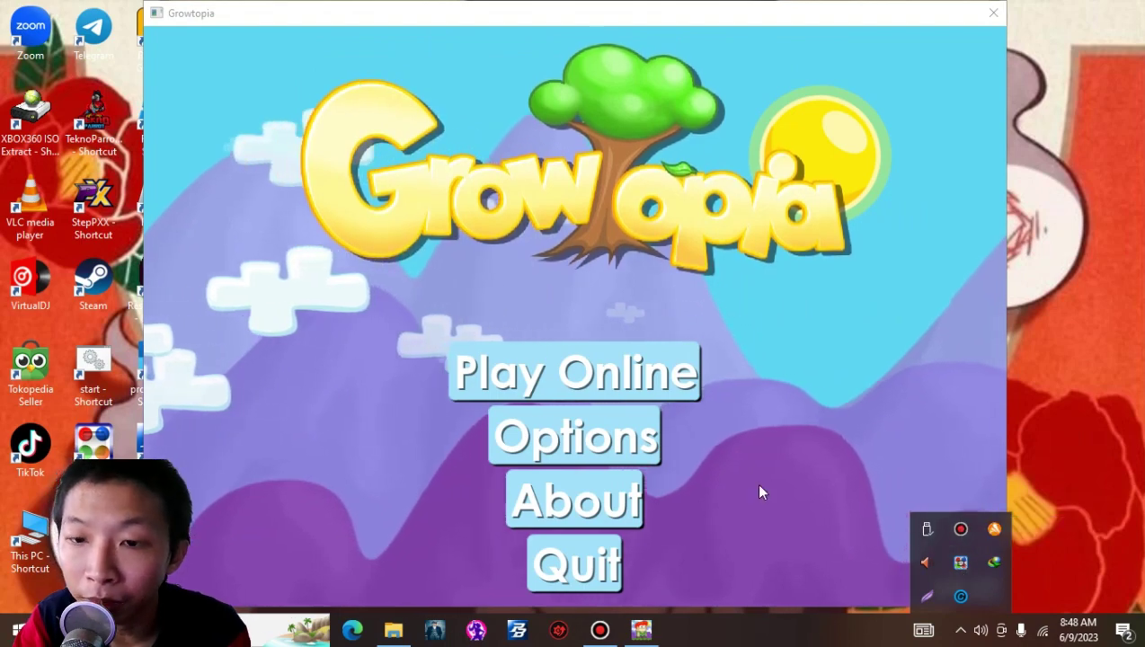
click(652, 371)
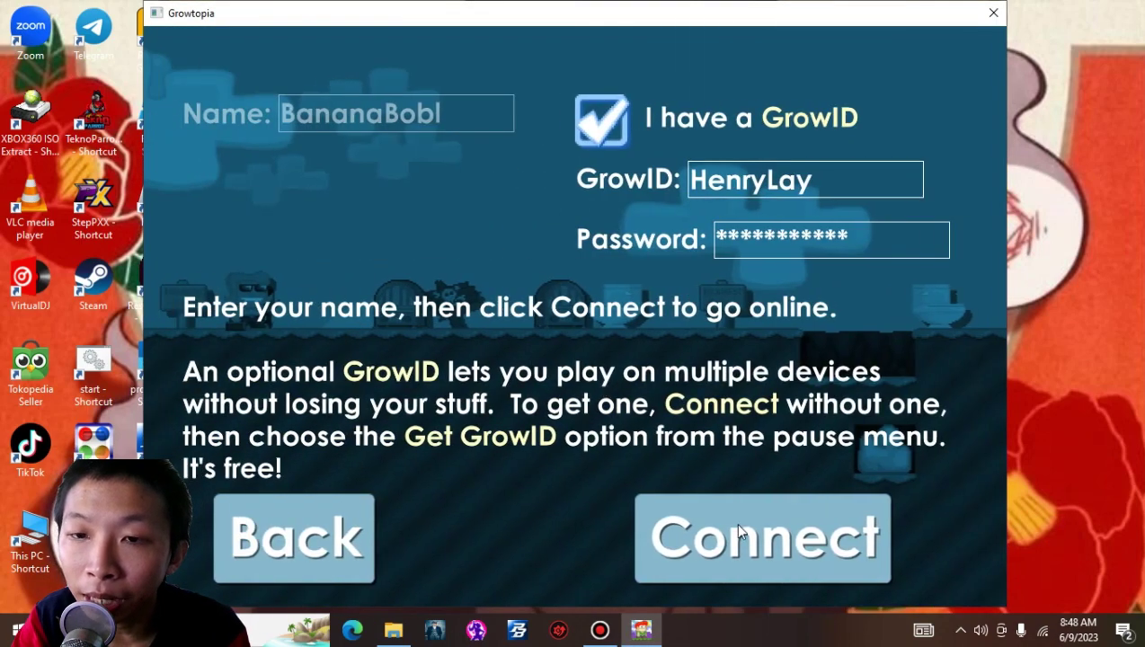
click(739, 532)
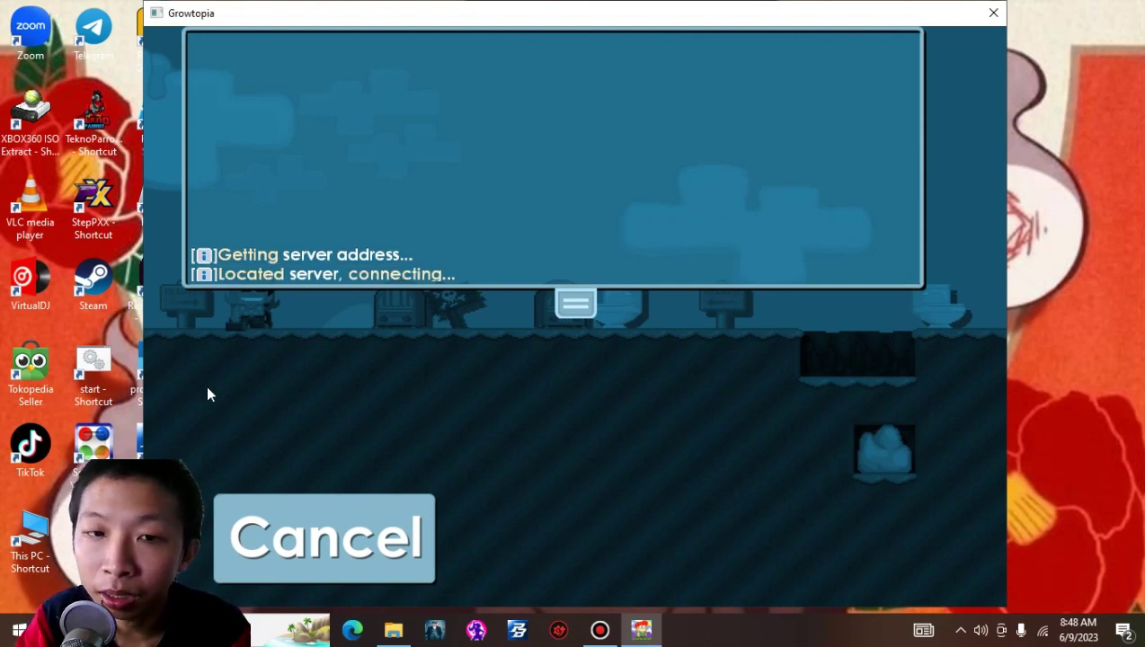
click(386, 550)
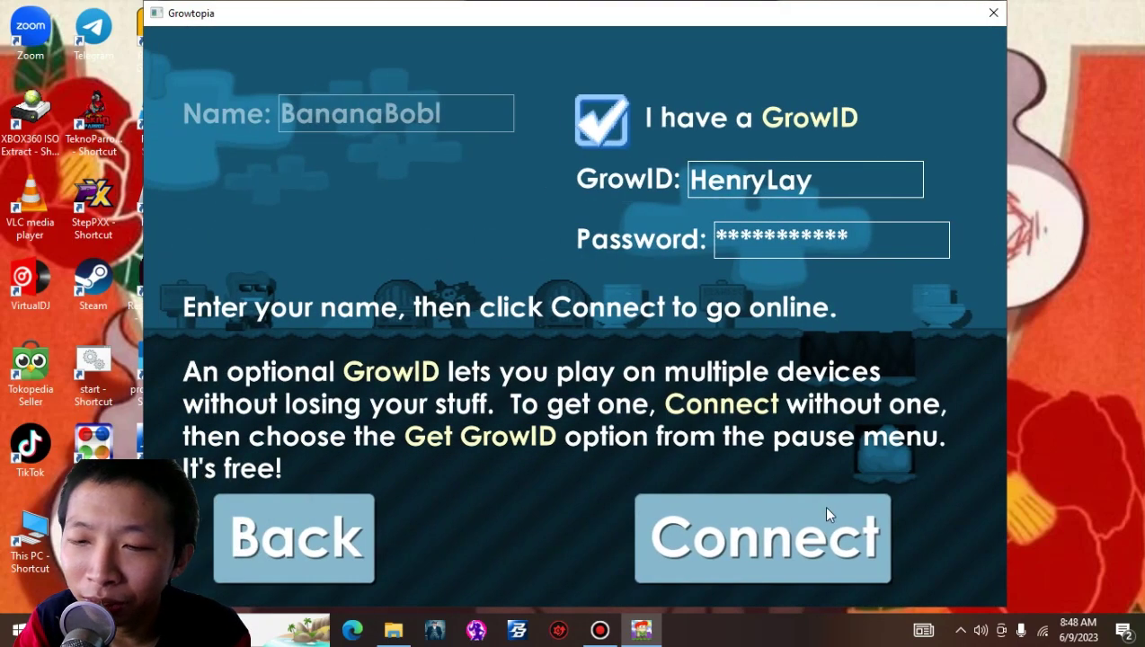
- Reconnect to Growtopia with the saved GrowID until the world loads, and dismiss the Growtopia Gazette
click(829, 514)
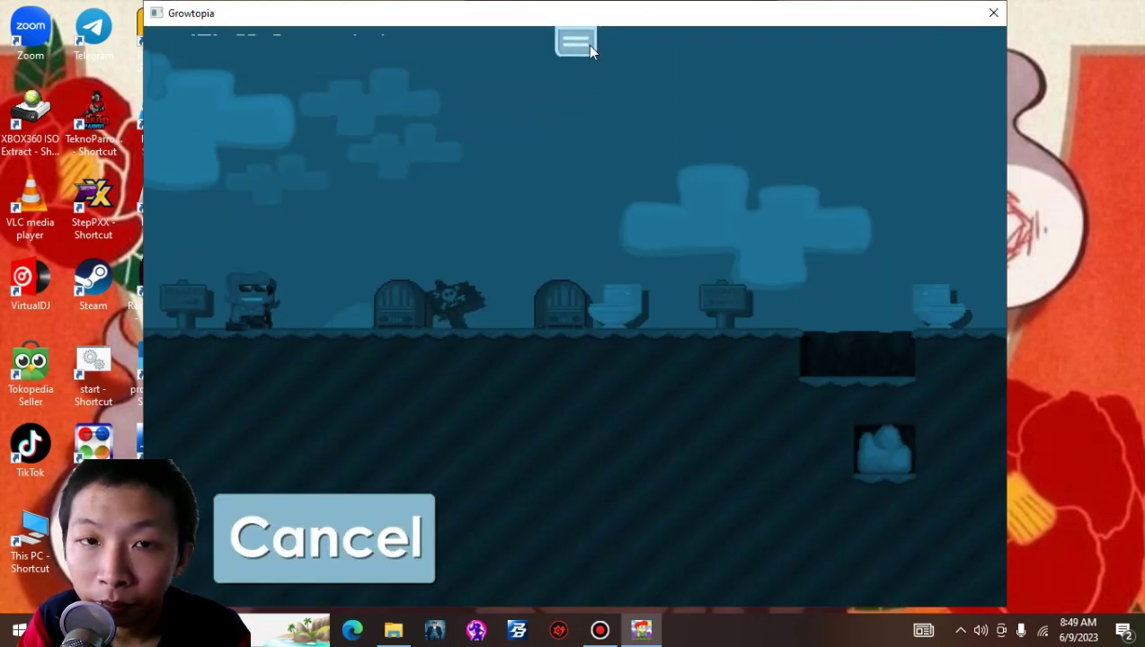
click(580, 43)
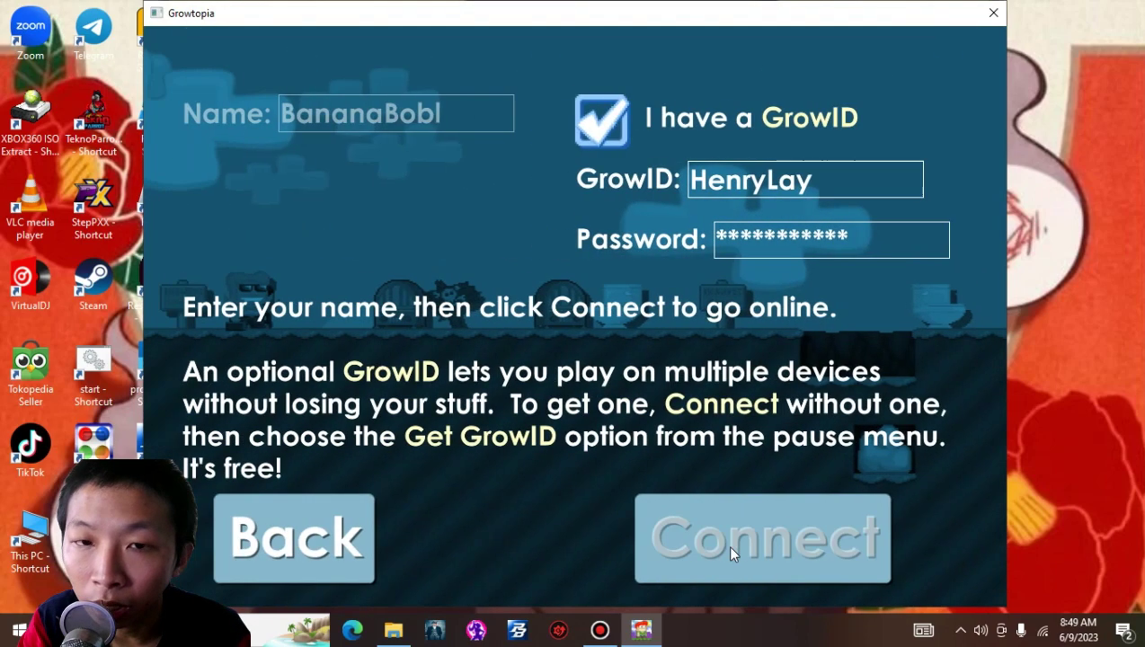
click(734, 542)
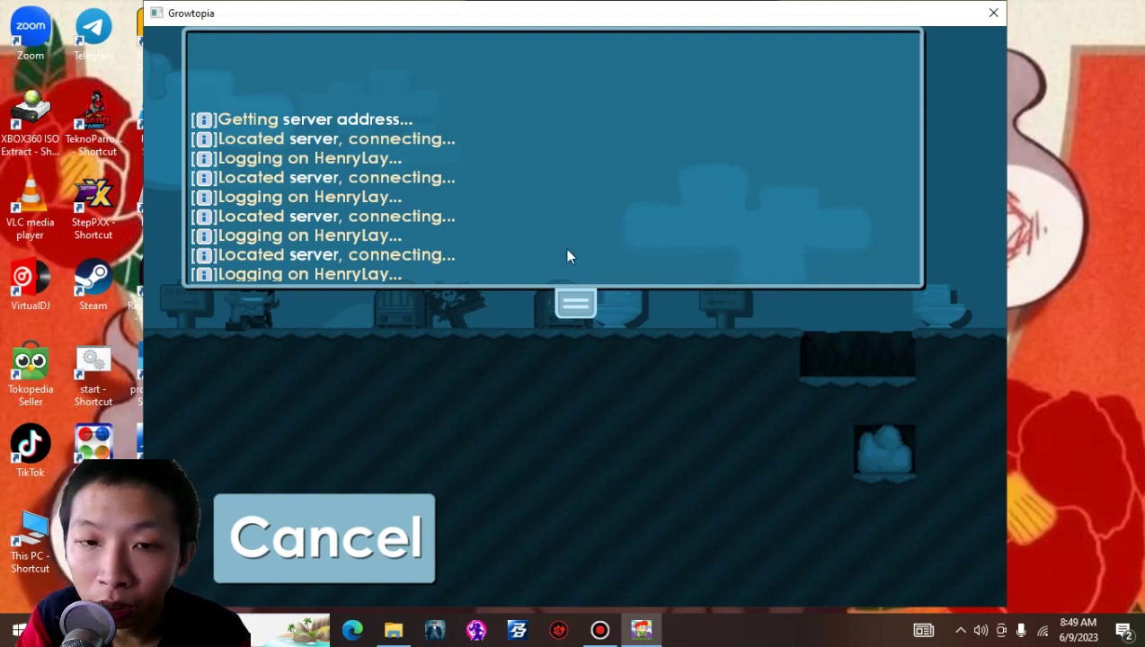
click(575, 303)
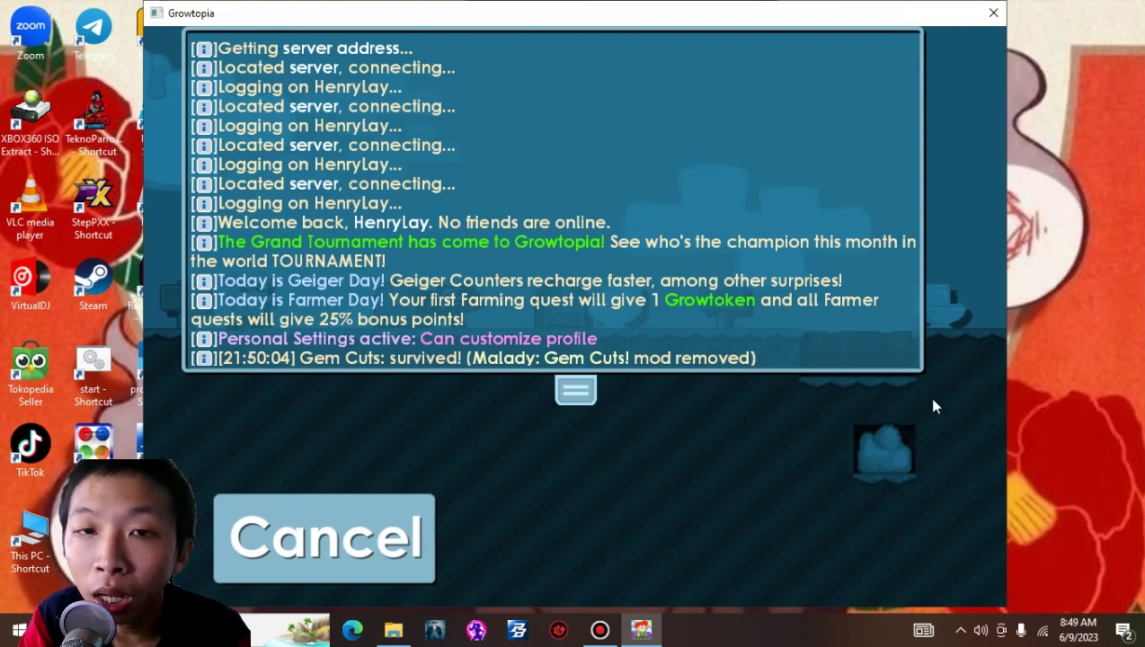
click(766, 334)
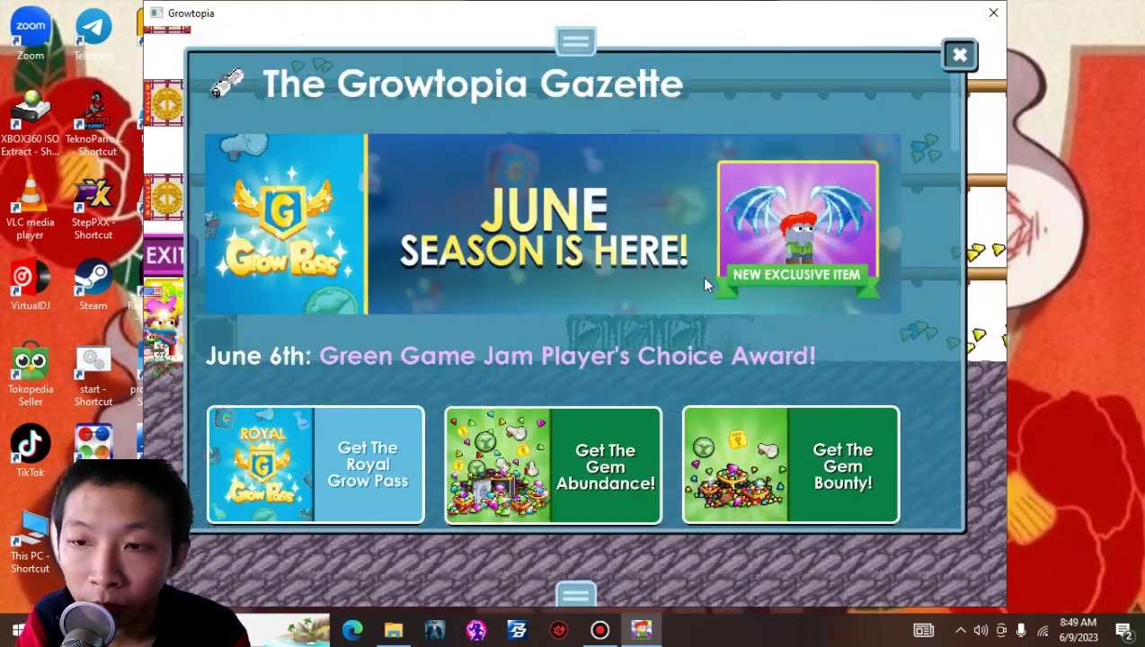
key(Escape)
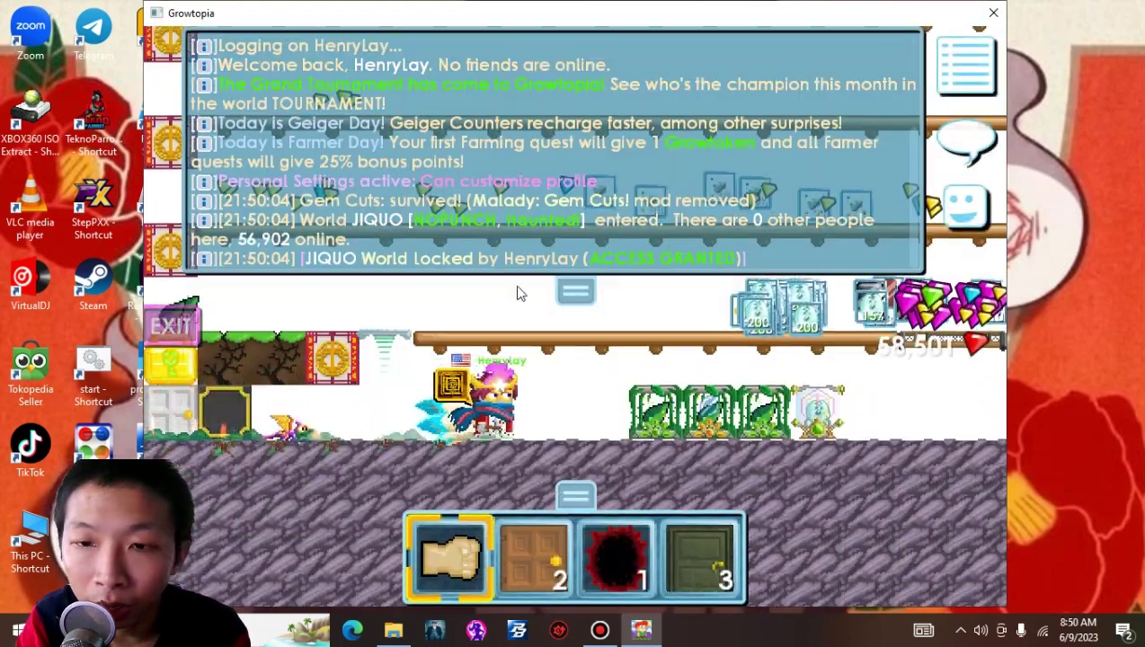
- Hide the chat log and move the character right and up onto the platform beside the dropped gems
click(576, 292)
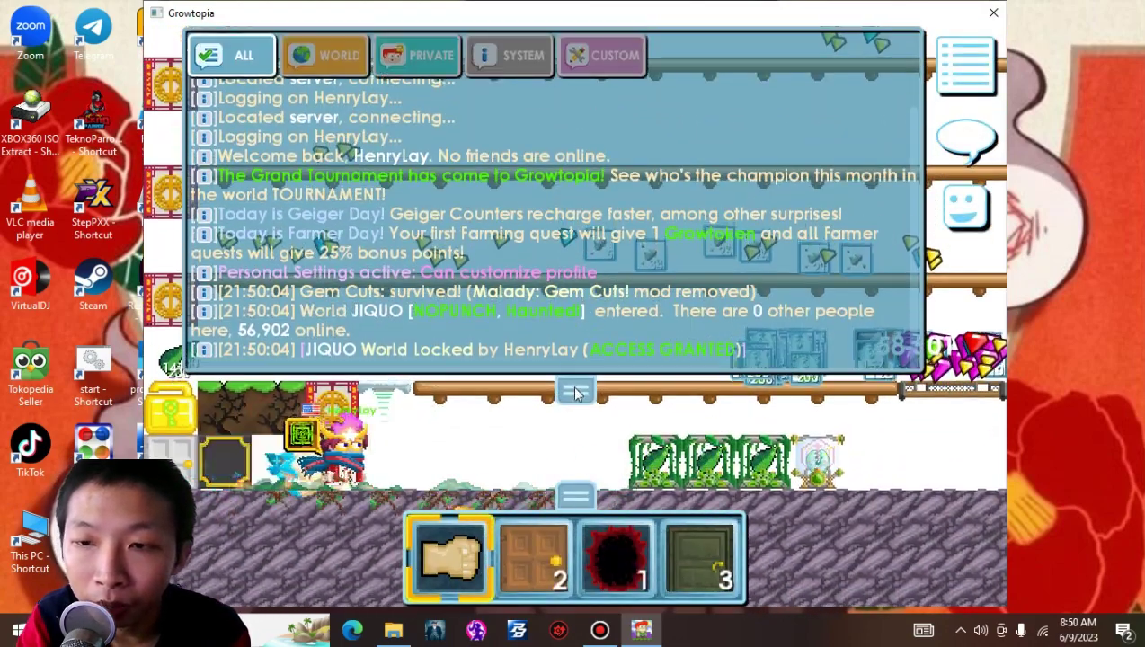
click(575, 393)
key(Right)
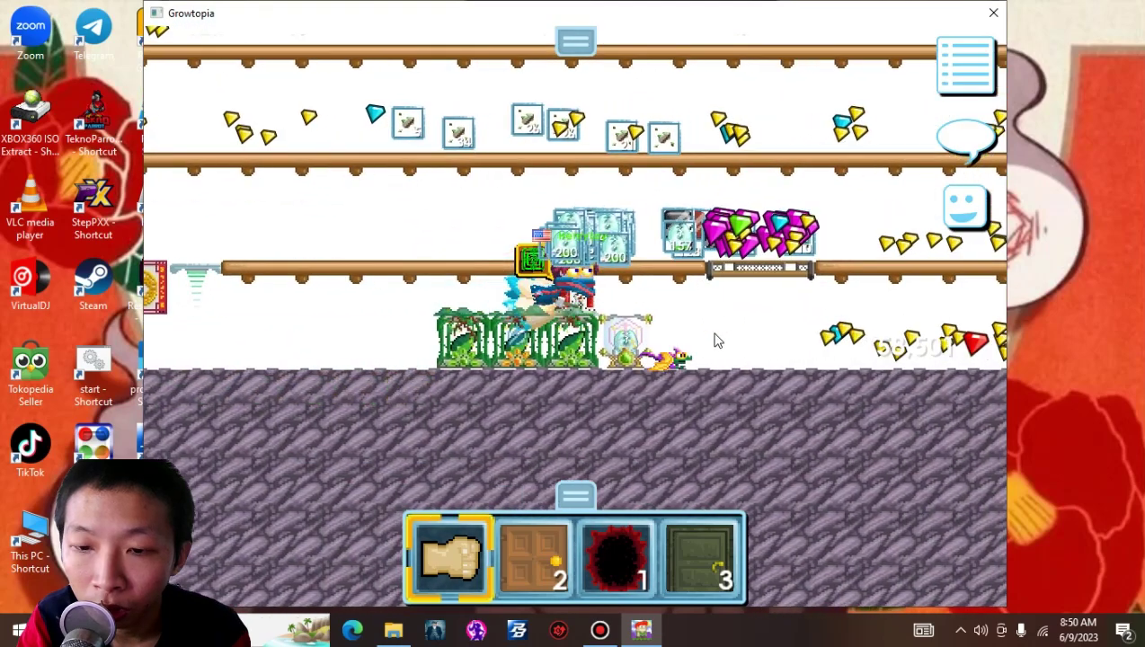
key(Right)
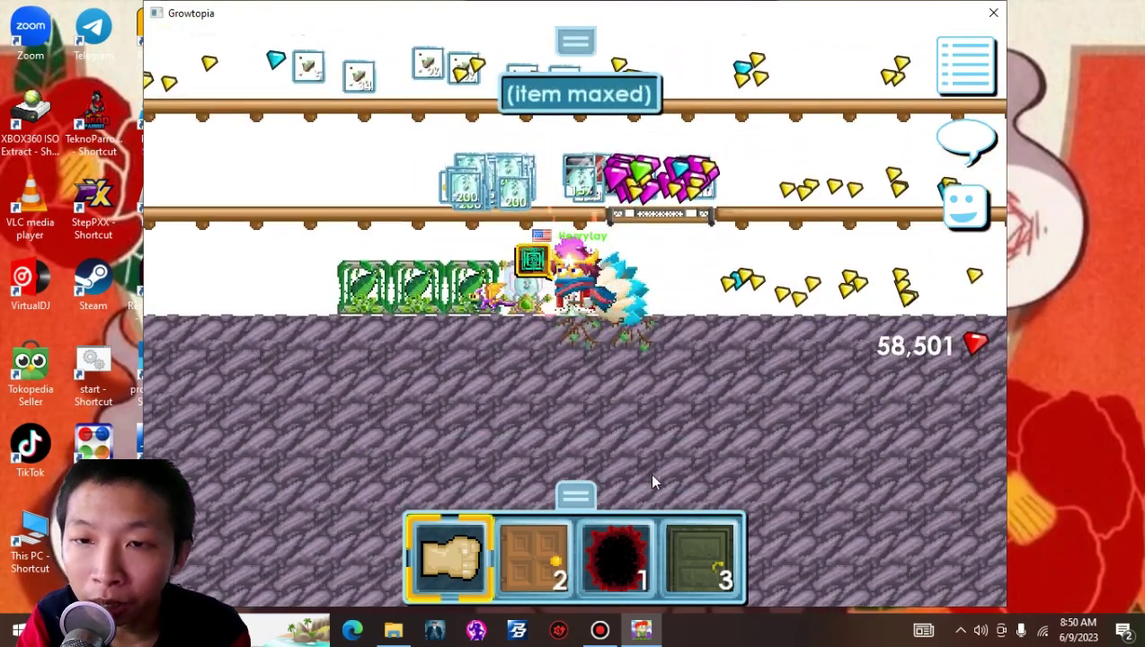
key(Up)
- Select Venus Guytrap in the inventory, place it to the right of the character, and collapse the inventory
click(576, 492)
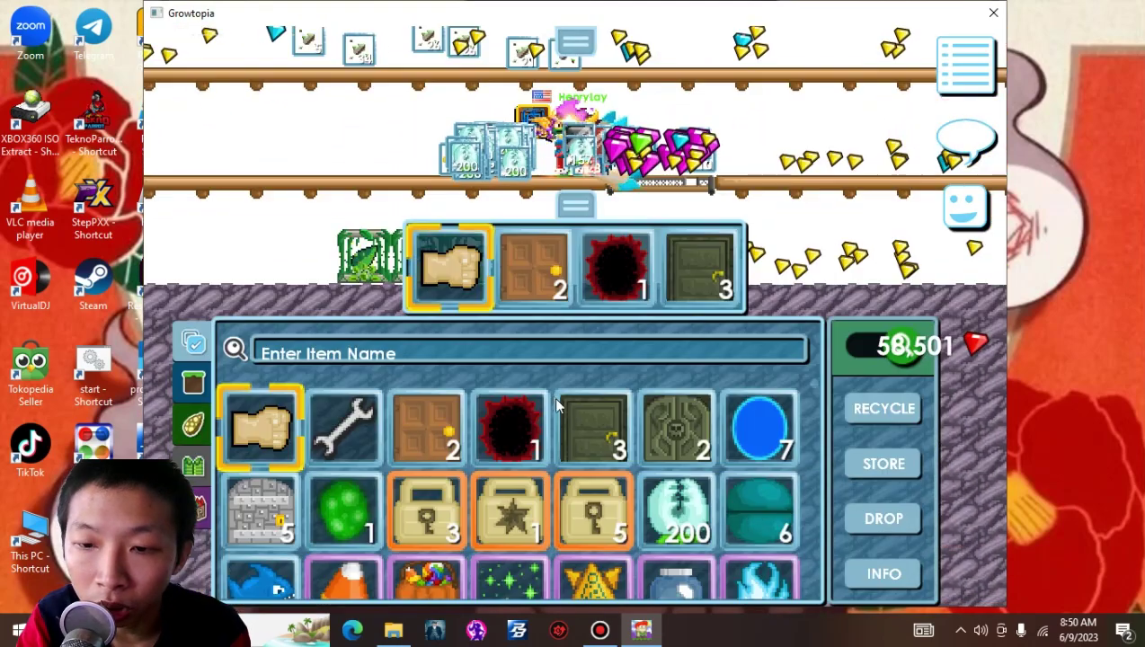
click(679, 508)
click(683, 155)
click(684, 154)
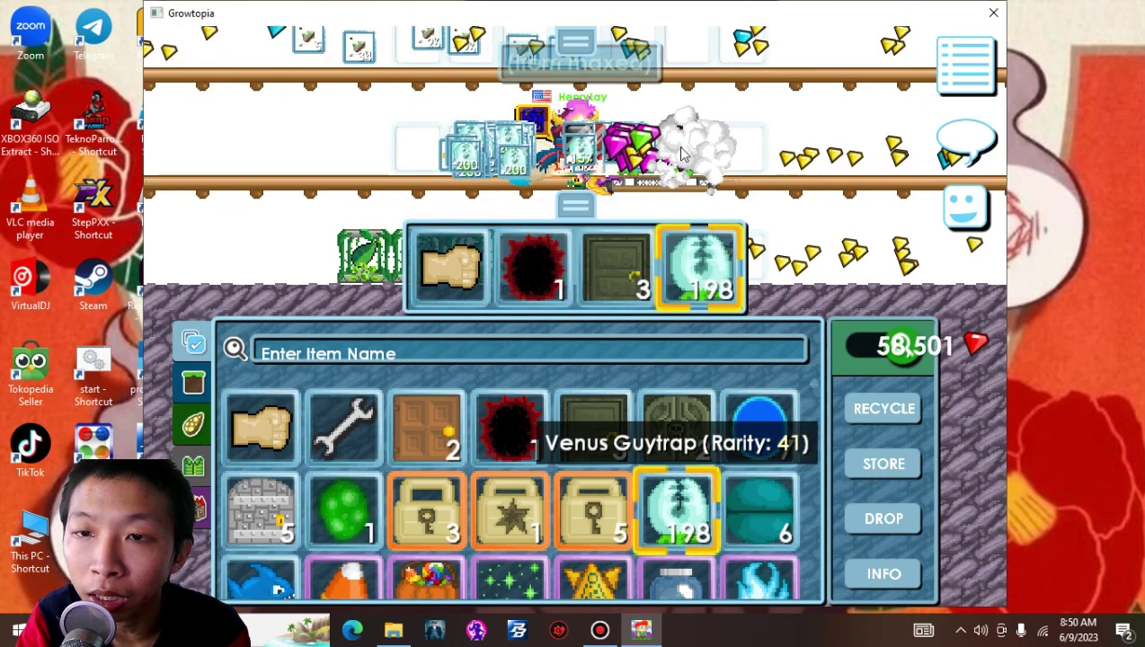
click(684, 155)
click(575, 205)
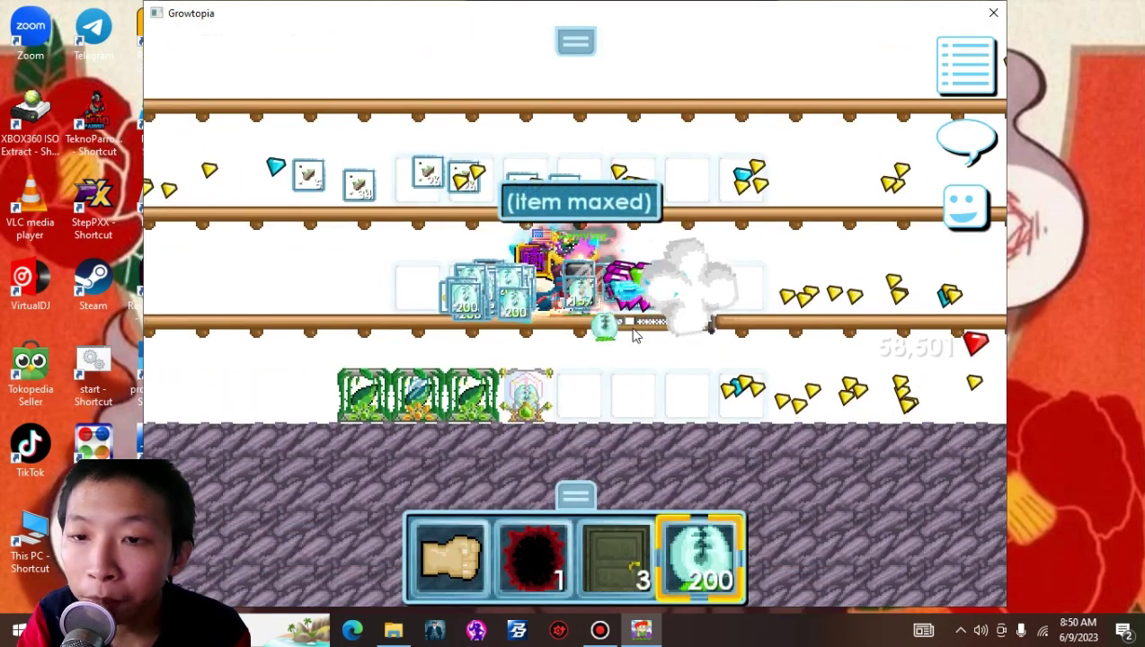
- Break the placed Venus Guytraps, and repeat placing and punching them to the right of the character
key(space)
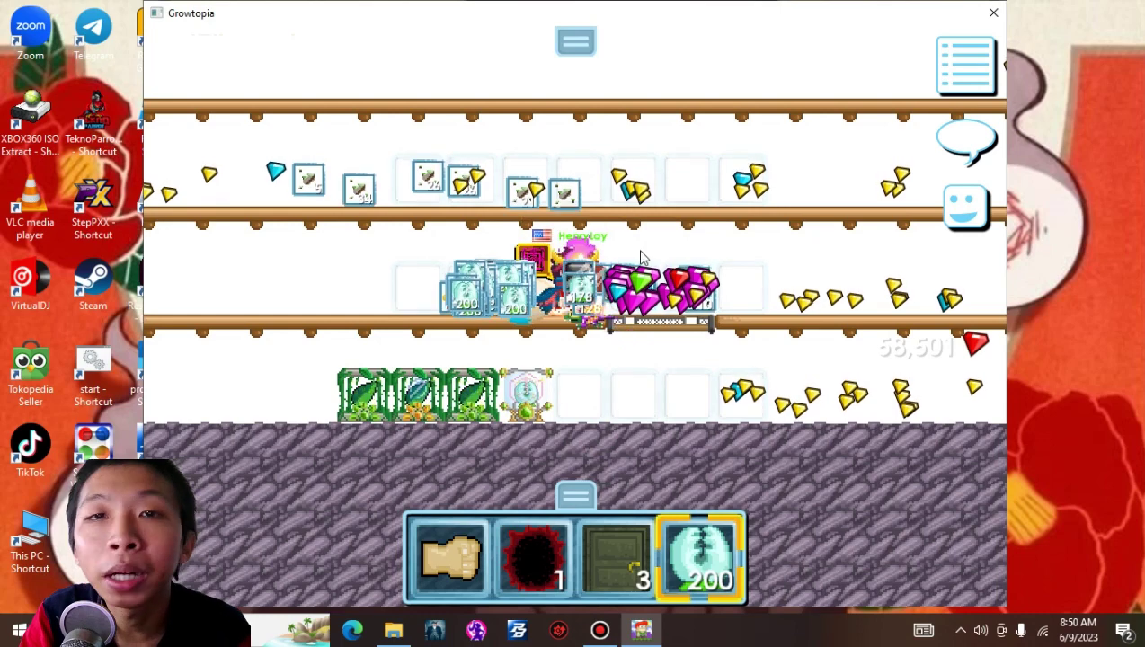
click(684, 286)
key(space)
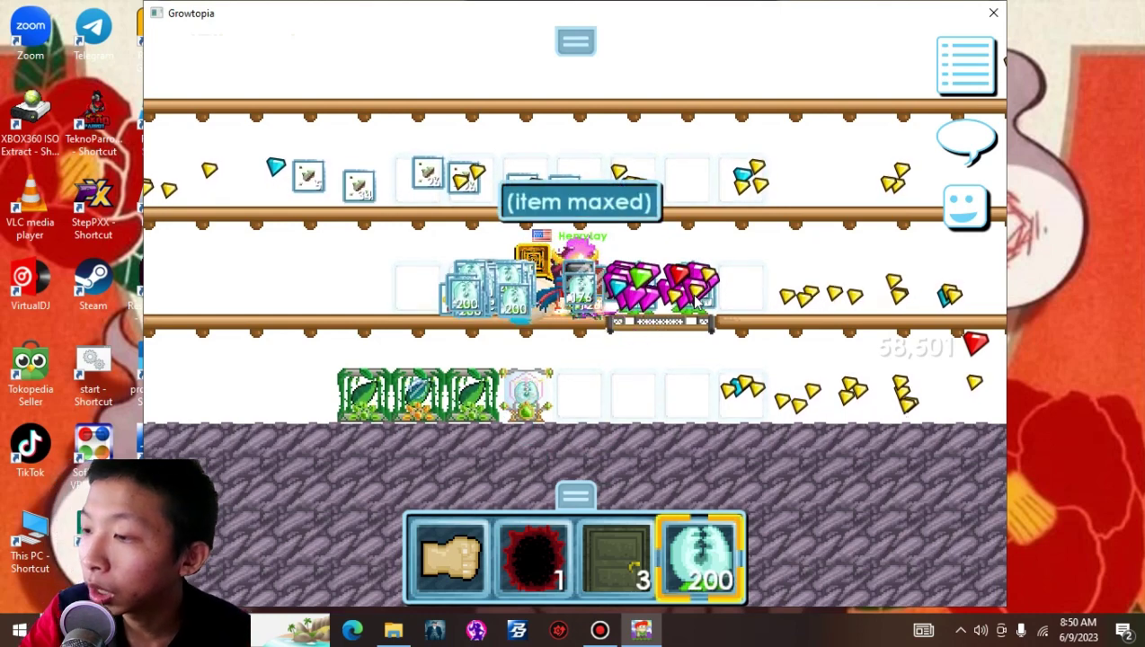
key(space)
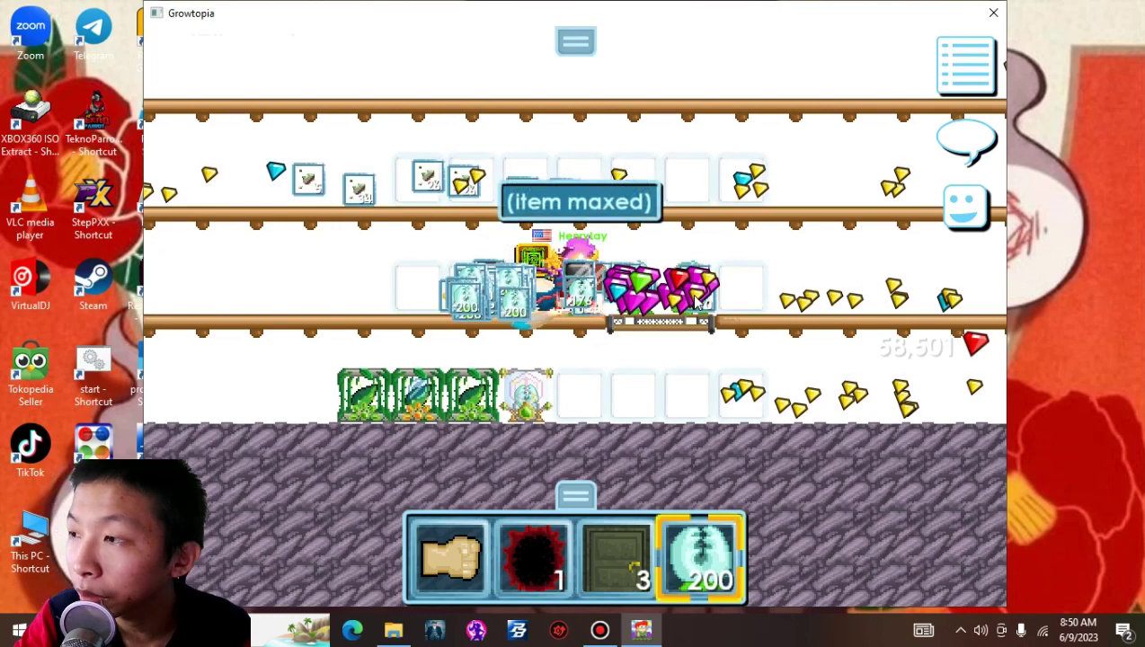